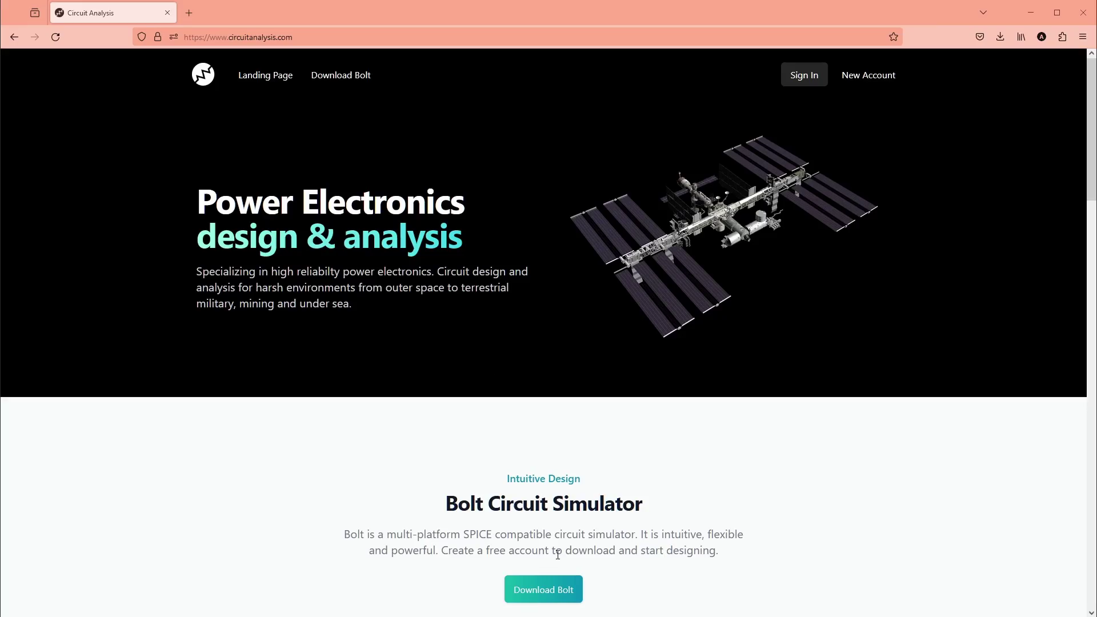
# Request the Bolt download on circuitanalysis.com and dismiss the account-required notice.
pyautogui.click(556, 580)
pyautogui.click(554, 386)
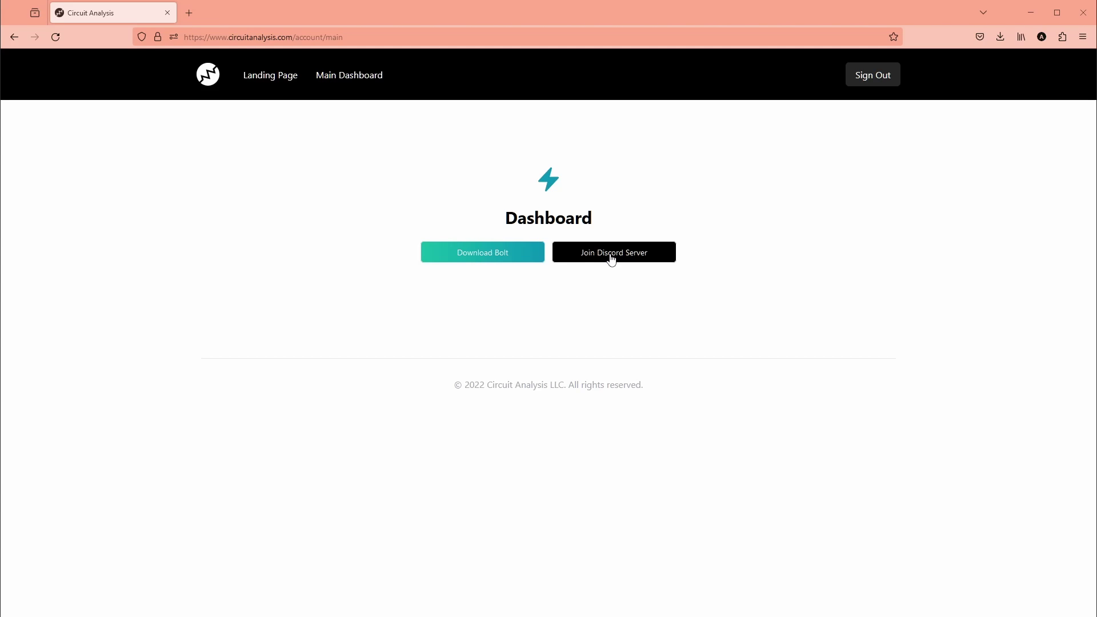
# Download the Bolt installer, let it run past SmartScreen, and accept the licence to install.
pyautogui.click(472, 257)
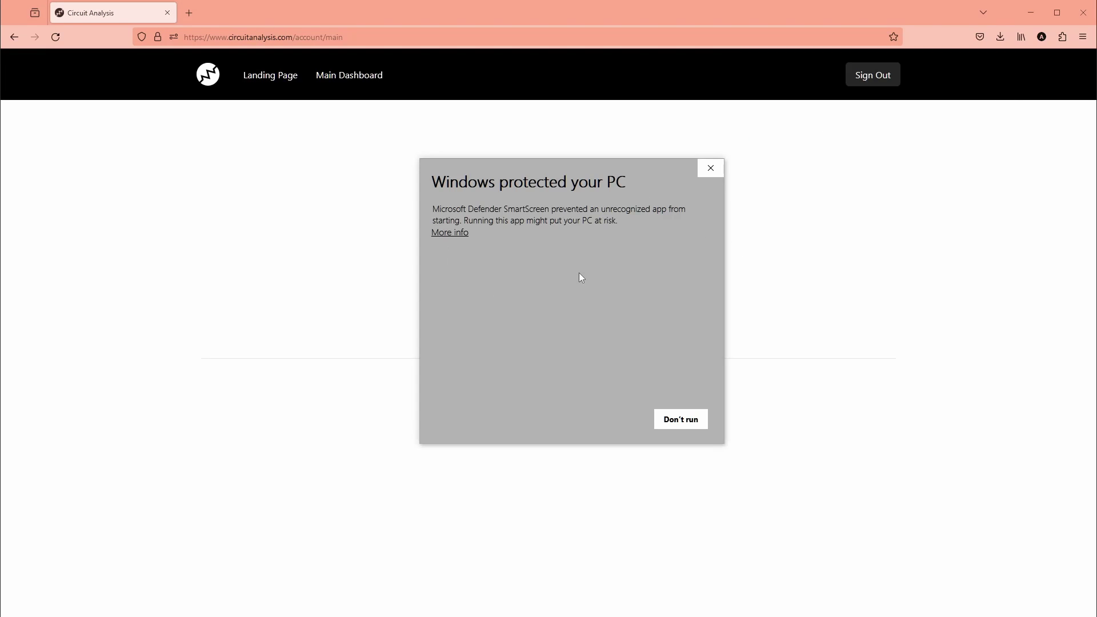
pyautogui.click(448, 235)
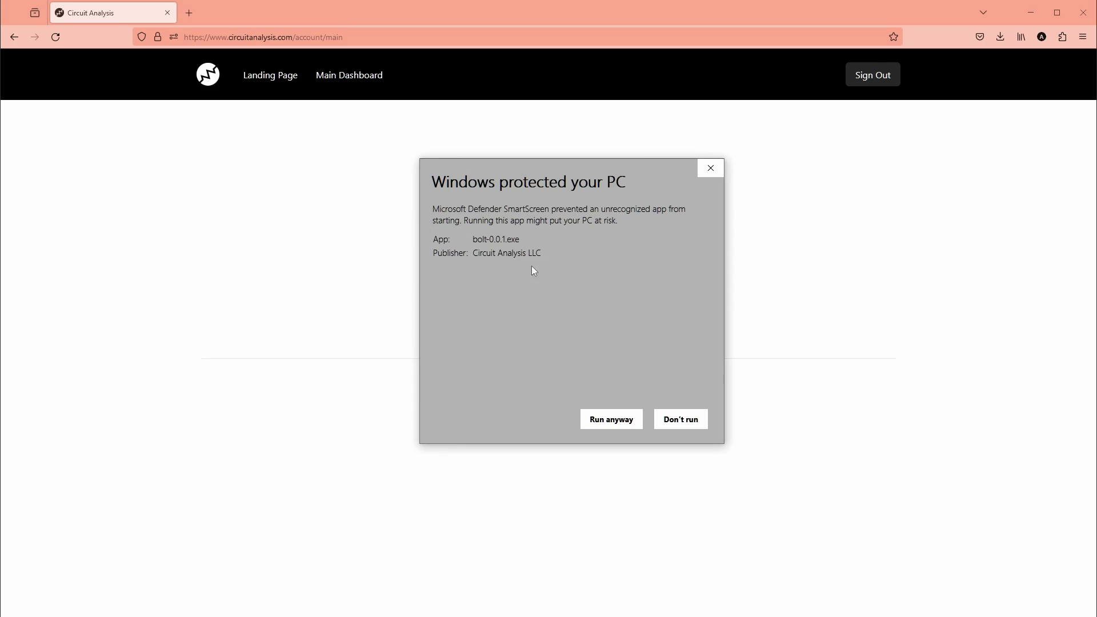
pyautogui.click(611, 421)
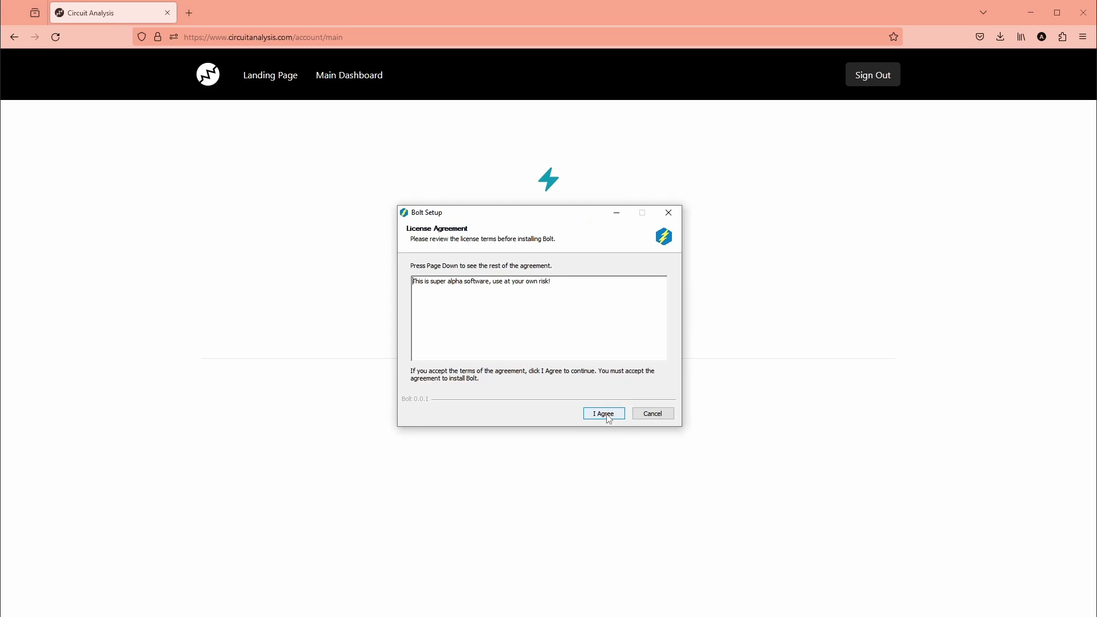
pyautogui.click(610, 417)
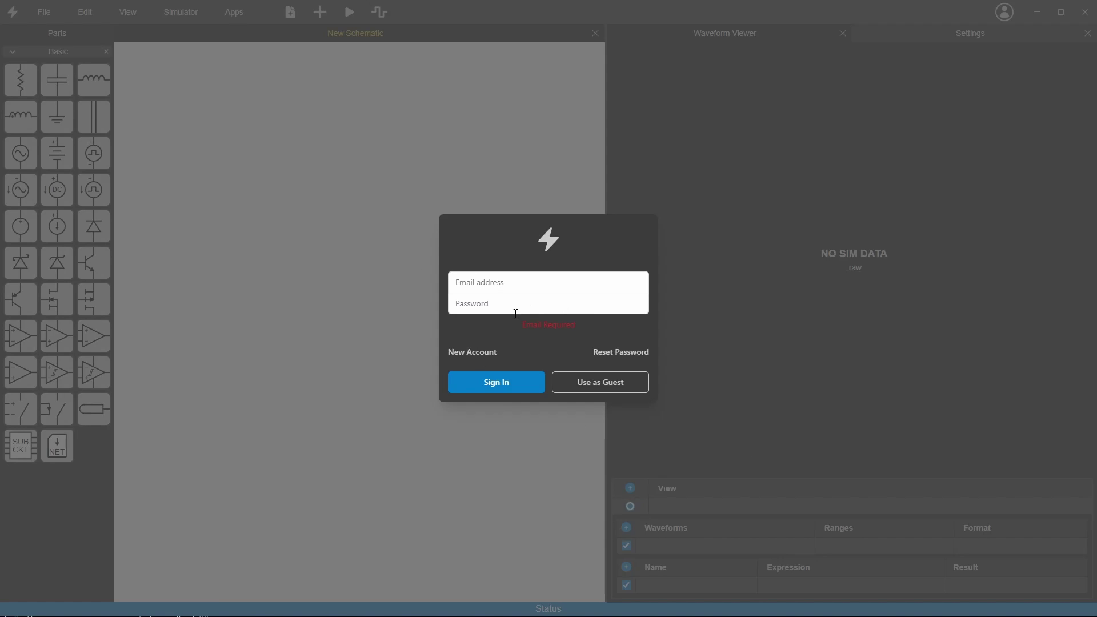
# Continue as guest and open the Buck Converter - Open Loop.bsch example.
pyautogui.click(600, 392)
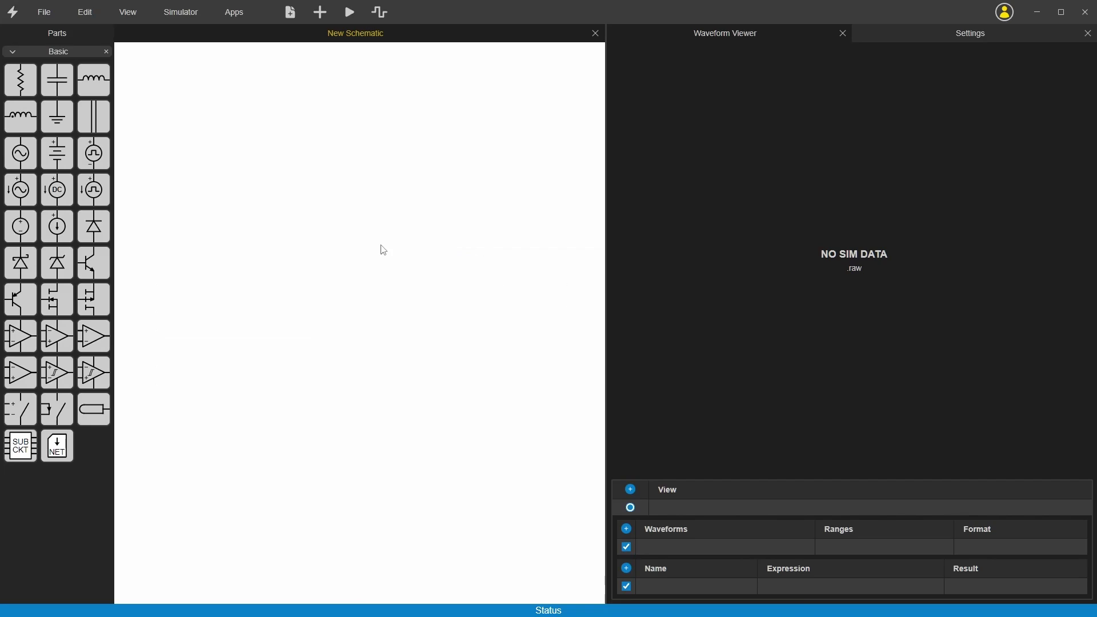
pyautogui.click(50, 18)
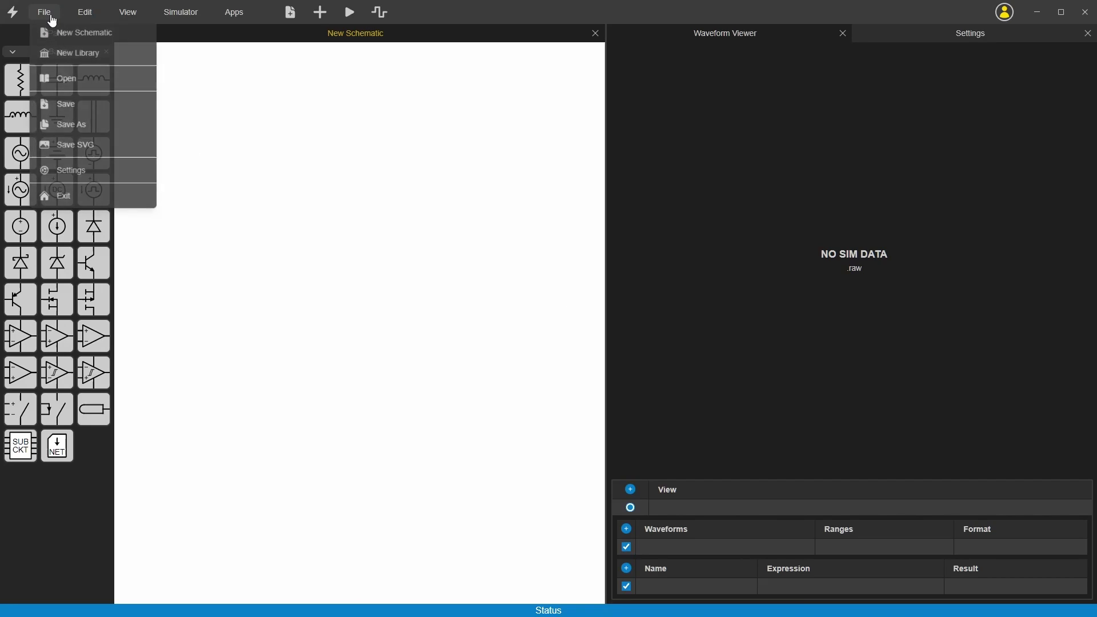
pyautogui.click(66, 80)
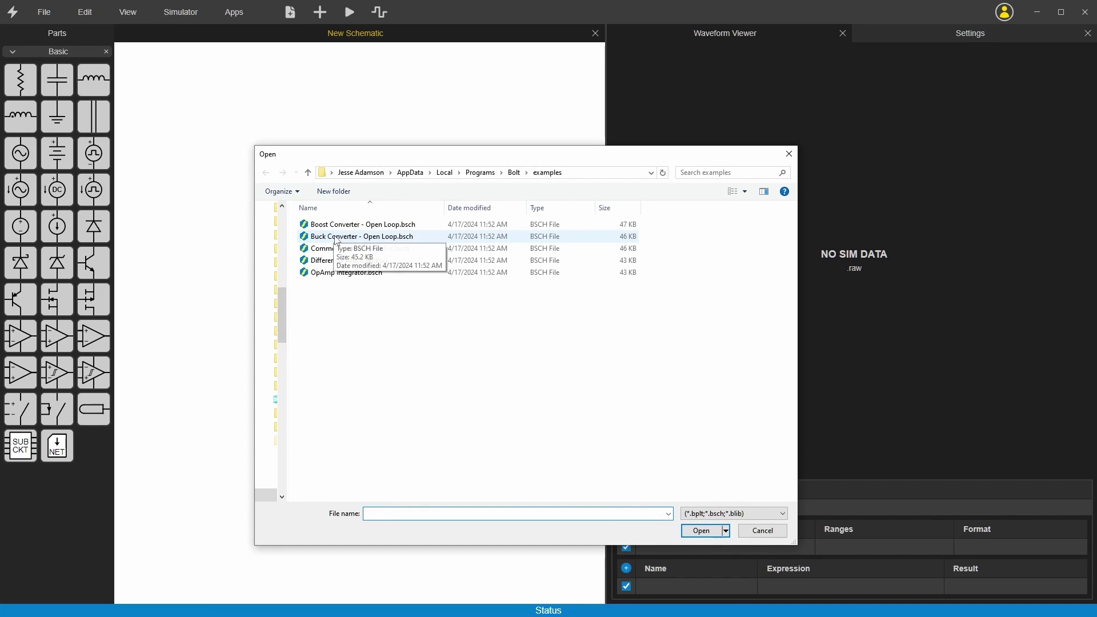
pyautogui.doubleClick(336, 237)
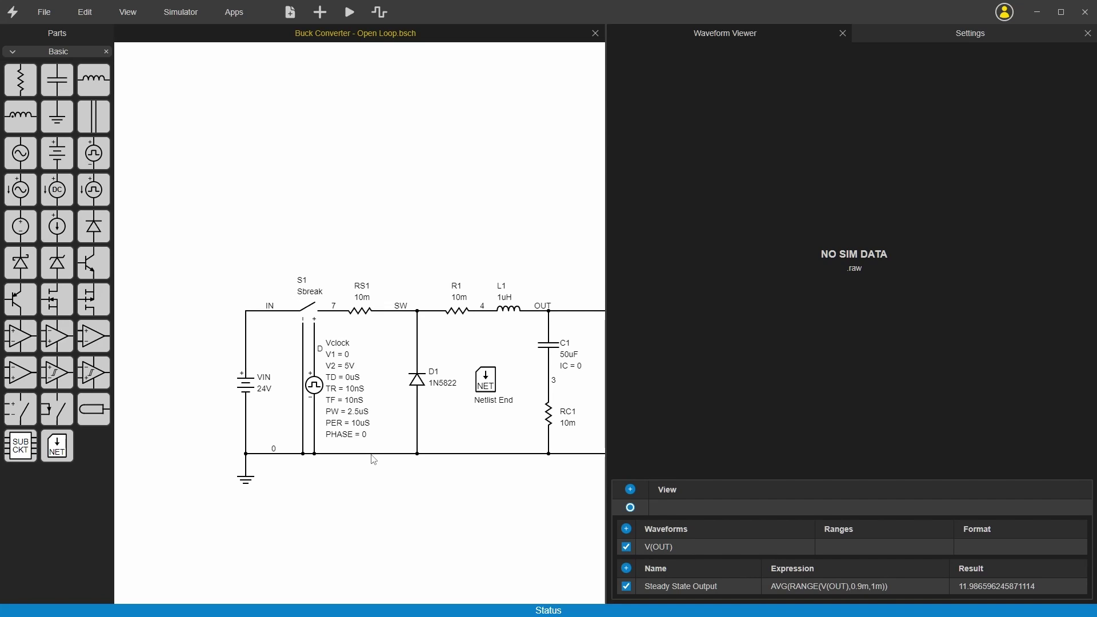
# Drag the splitter right to widen the schematic area.
pyautogui.scroll(-3, 366, 434)
pyautogui.scroll(2, 360, 424)
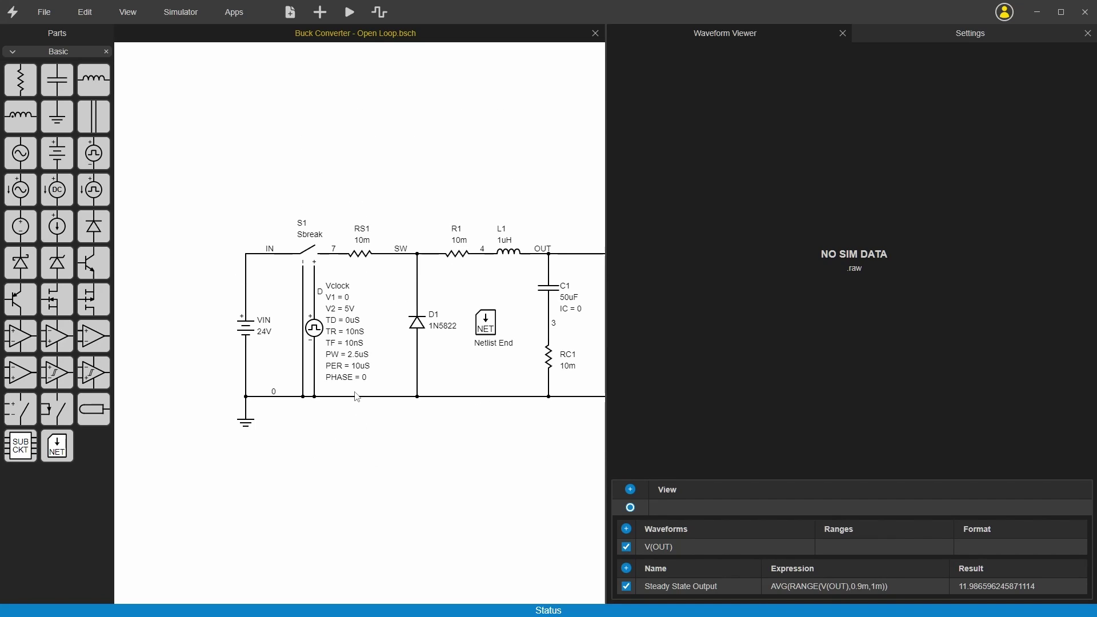
pyautogui.hscroll(2, 356, 396)
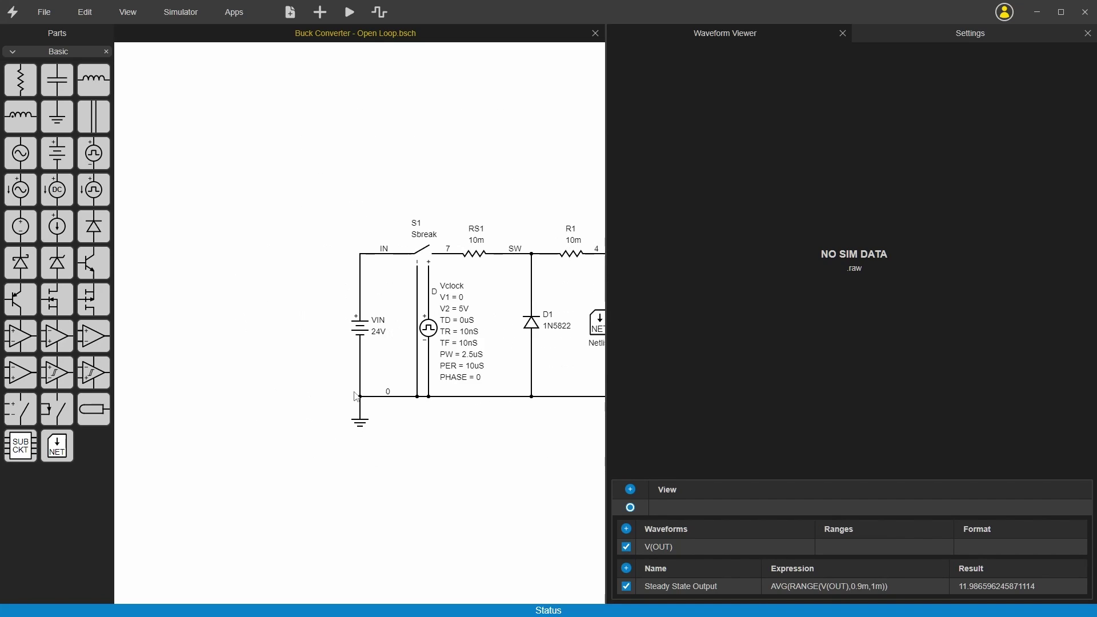
pyautogui.hscroll(-1, 357, 397)
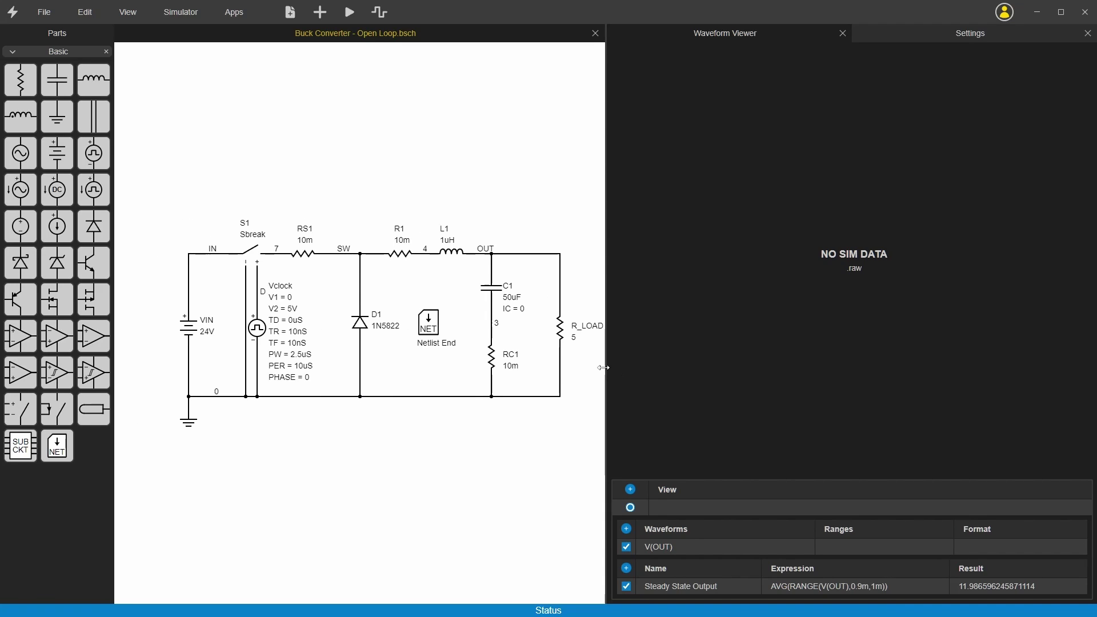
pyautogui.moveTo(609, 373); pyautogui.dragTo(643, 372)
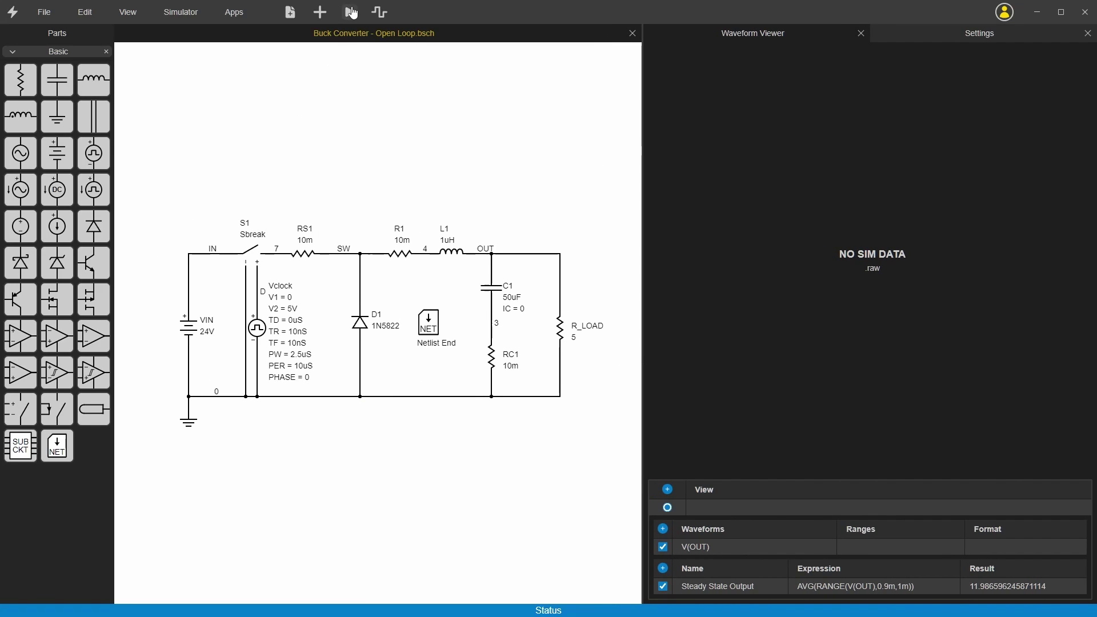
# Run the simulation, check the ngspice-39 log, and return to the V(OUT) waveform.
pyautogui.click(349, 12)
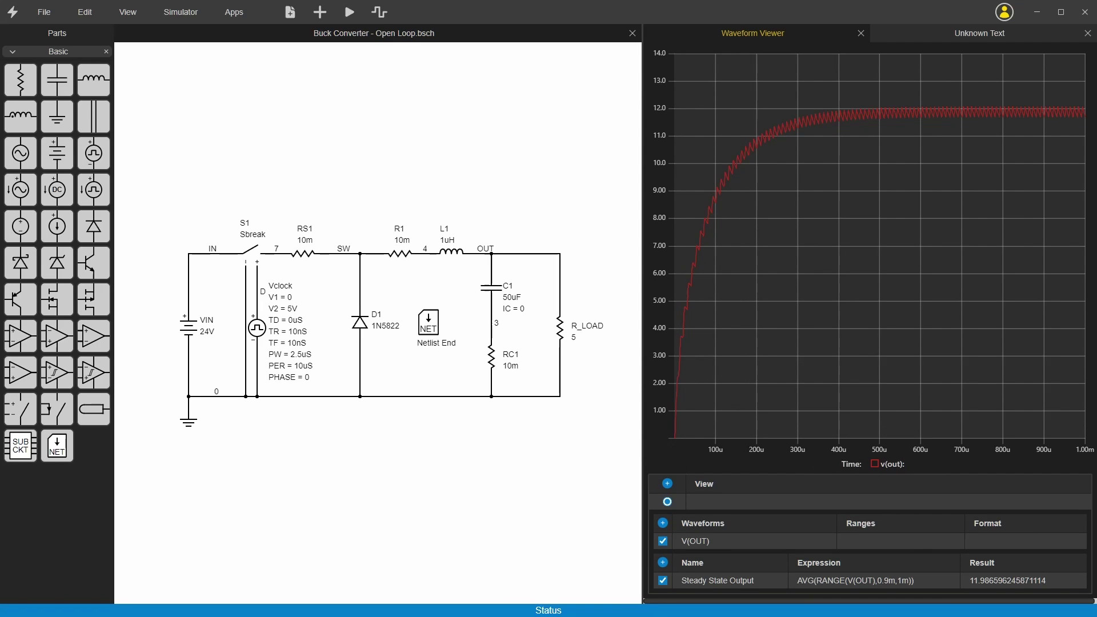
pyautogui.click(951, 36)
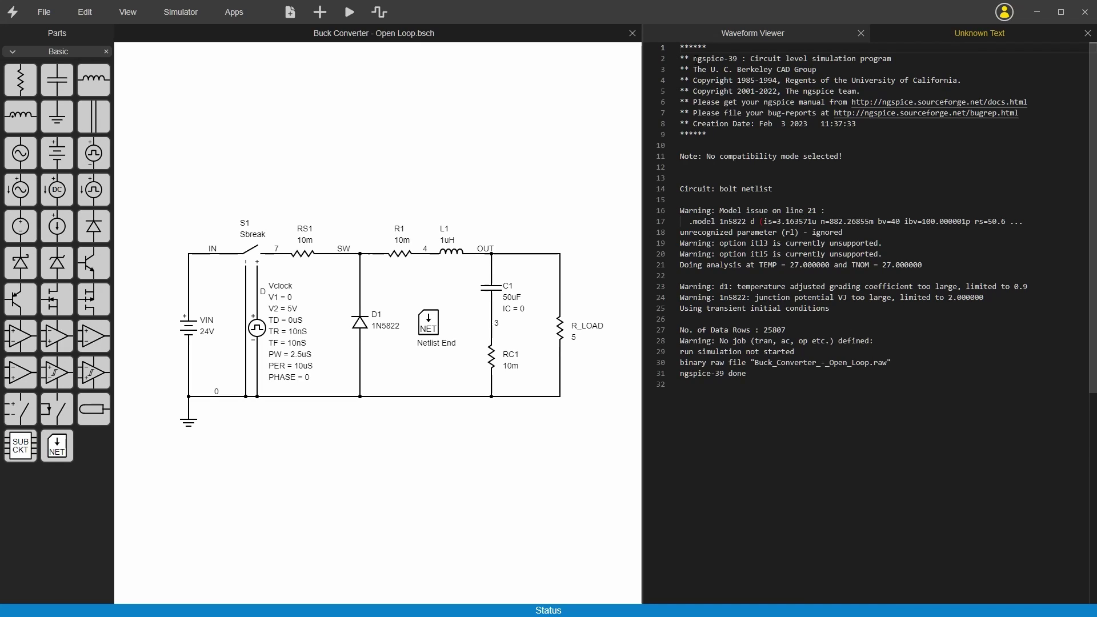
pyautogui.moveTo(693, 58); pyautogui.dragTo(742, 58)
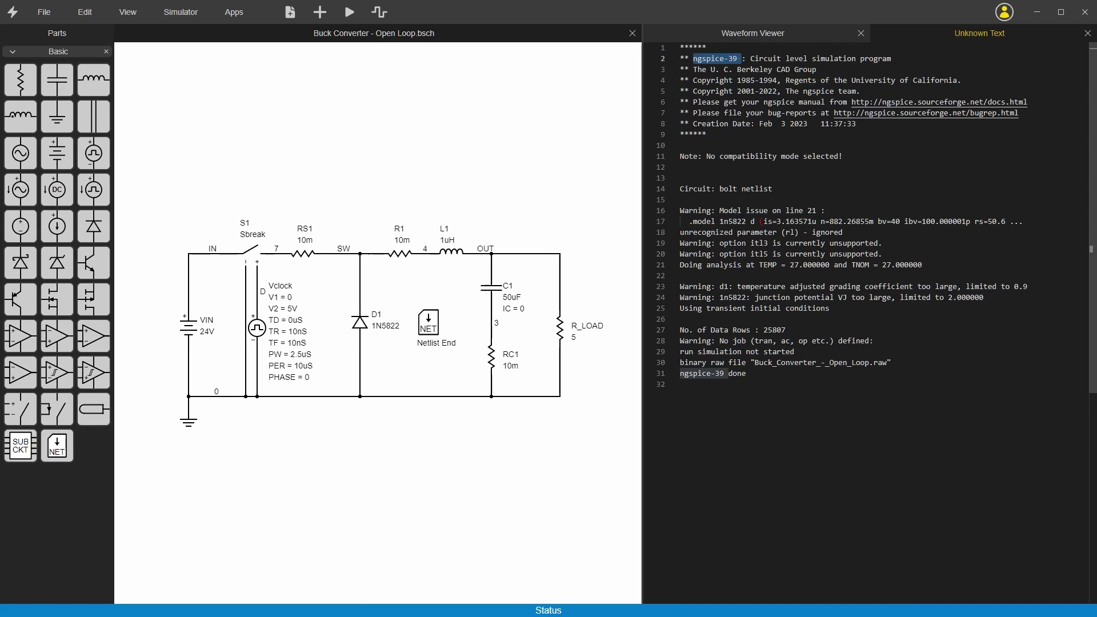
pyautogui.click(780, 35)
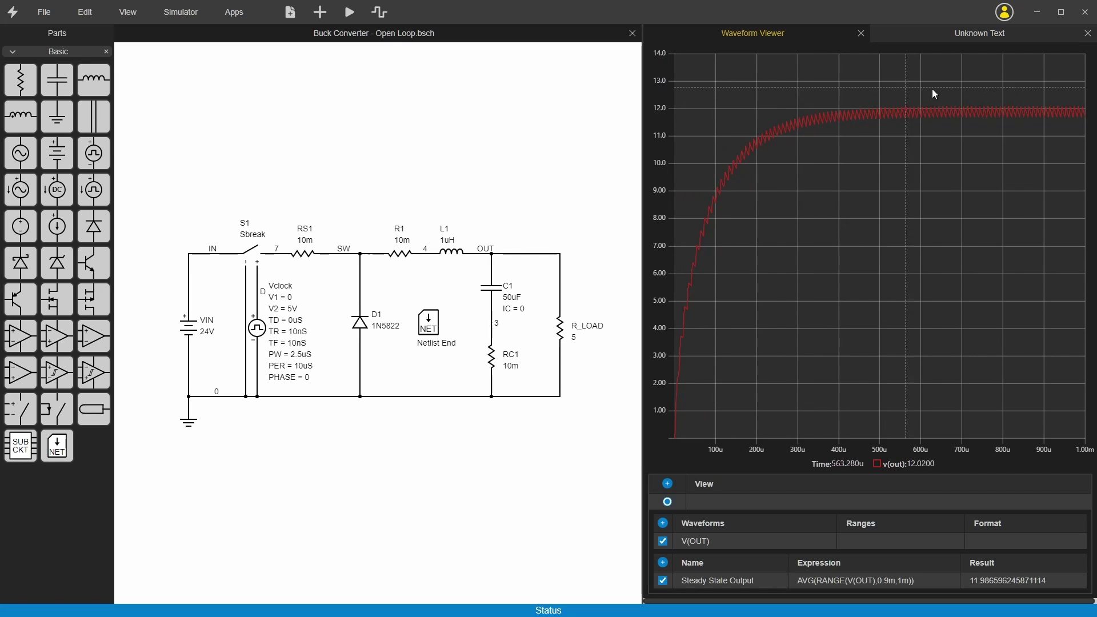
# Toggle the V(OUT) trace off and on, and inspect the Steady State Output expression's 0.9m start time.
pyautogui.click(491, 255)
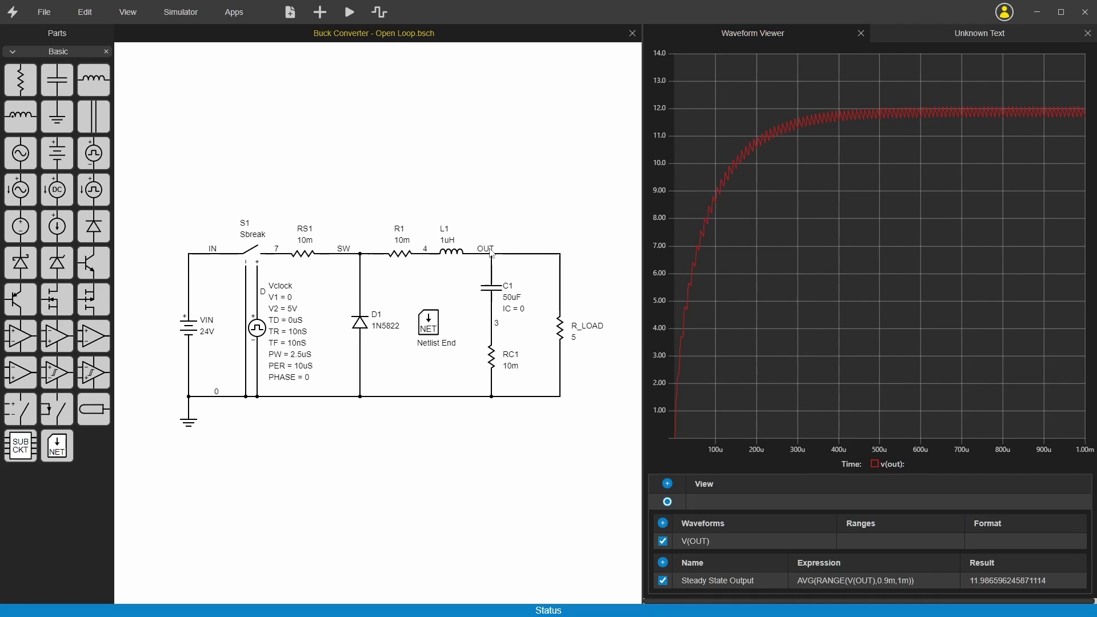
pyautogui.click(718, 540)
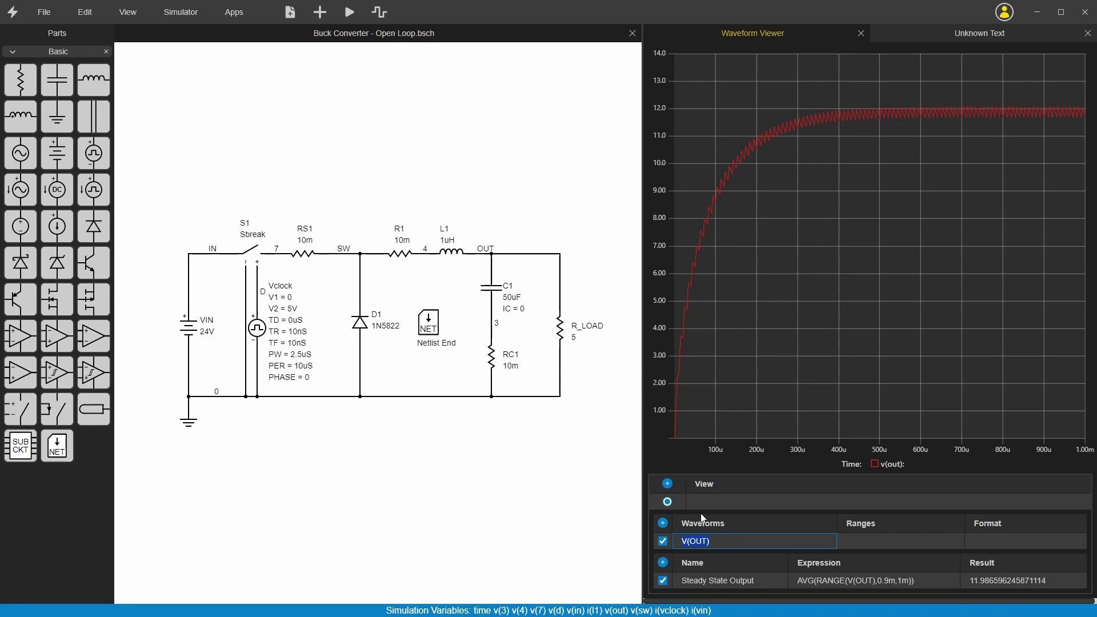
pyautogui.click(663, 541)
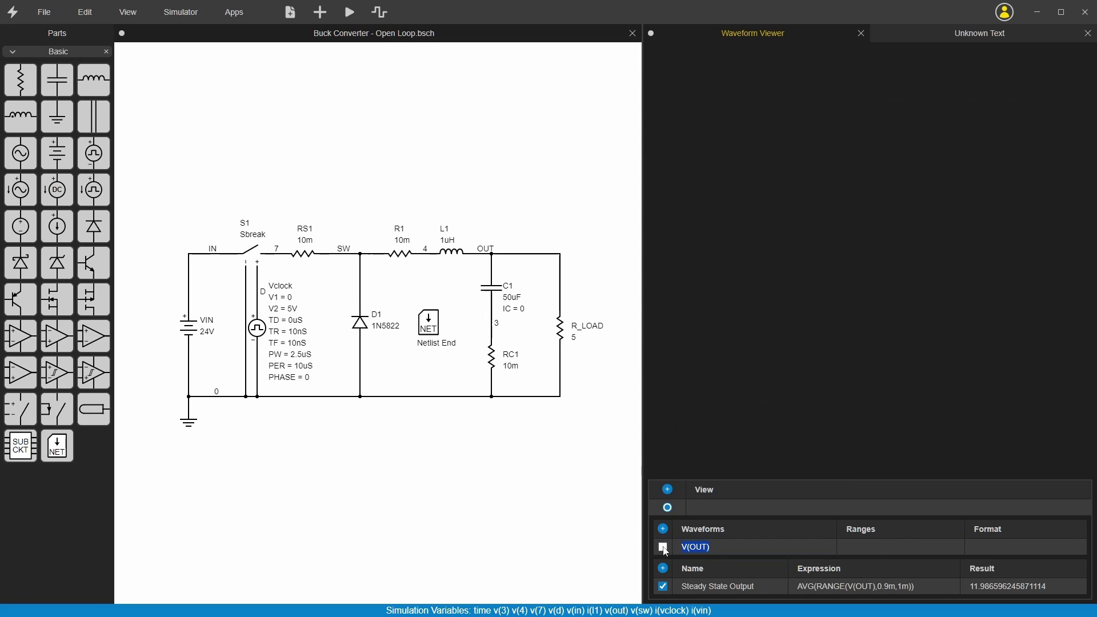
pyautogui.click(664, 547)
pyautogui.click(742, 580)
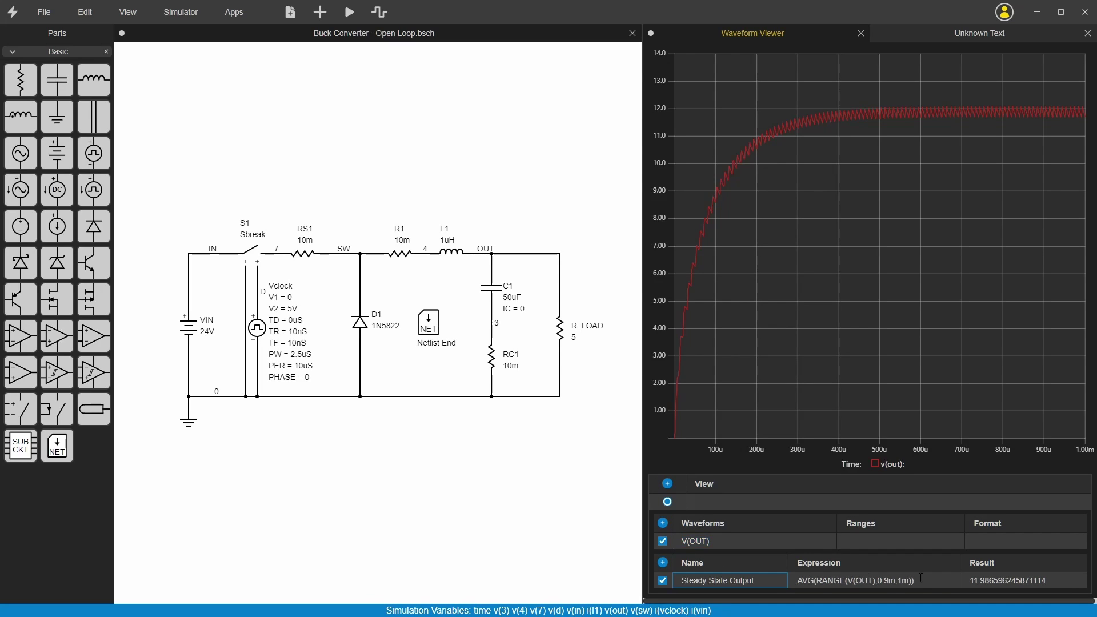
pyautogui.click(898, 580)
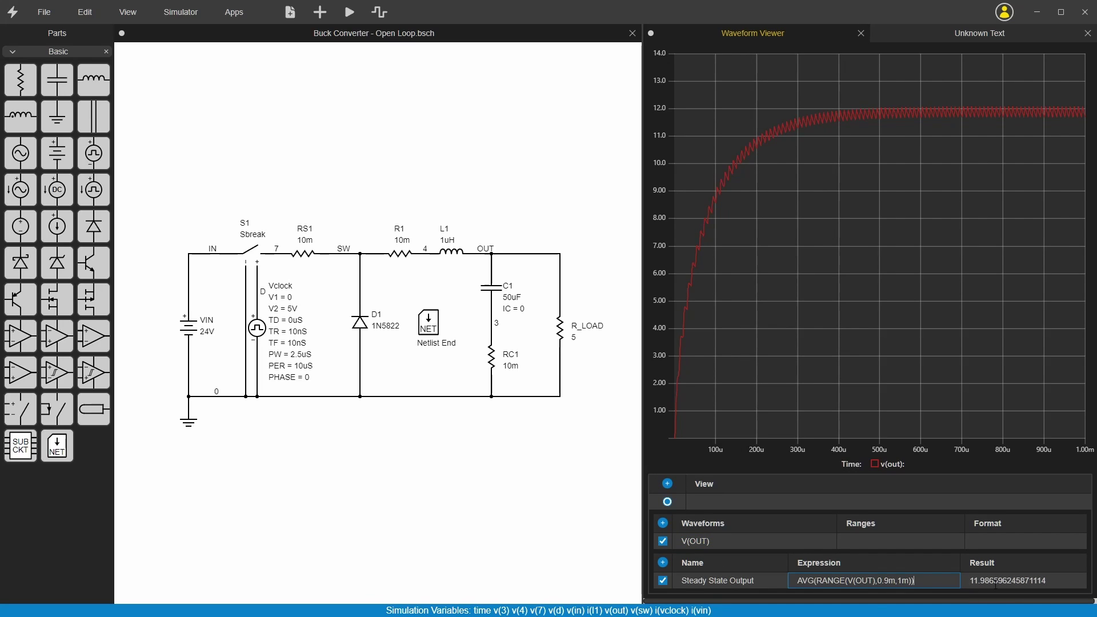
pyautogui.moveTo(896, 581); pyautogui.dragTo(878, 581)
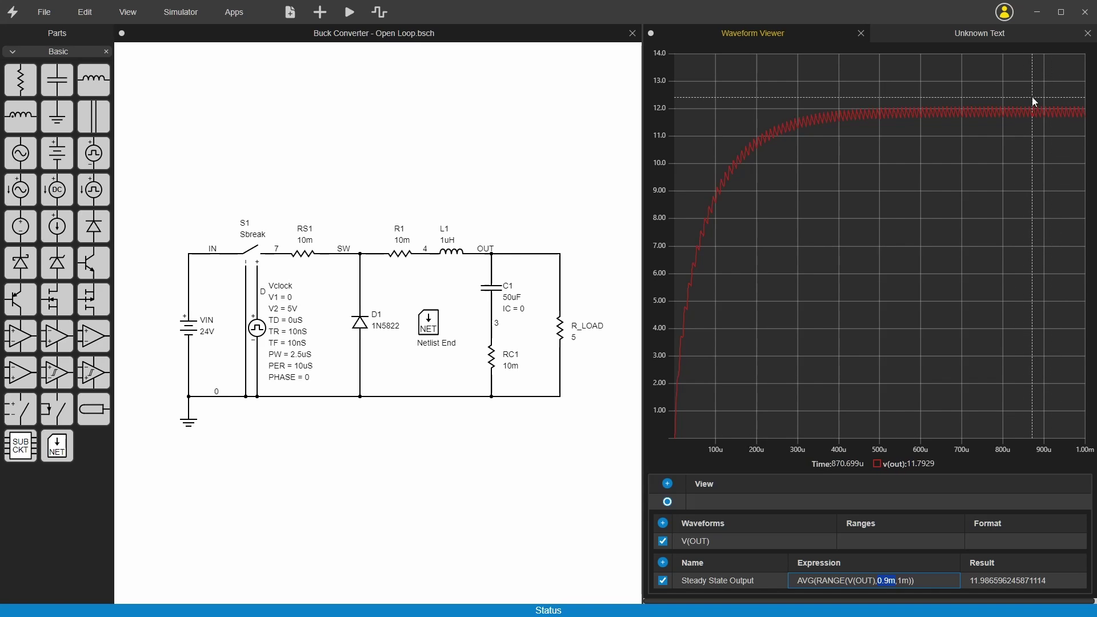
# Zoom the plot into the V(OUT) ripple around 835–880 µs.
pyautogui.scroll(3, 1036, 137)
pyautogui.scroll(3, 1028, 194)
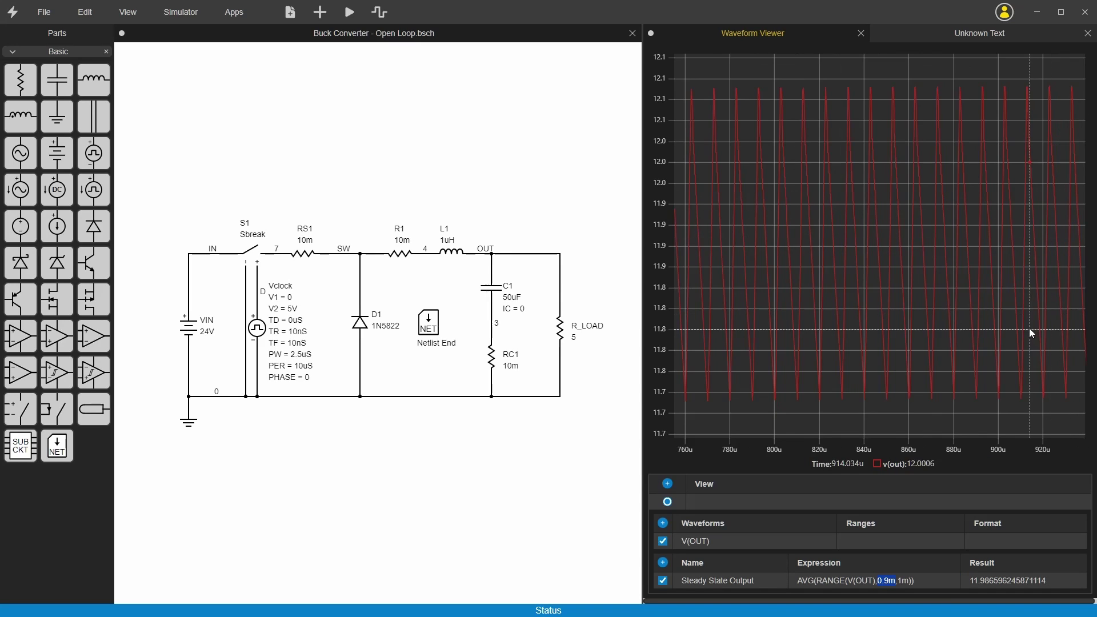
pyautogui.scroll(3, 992, 240)
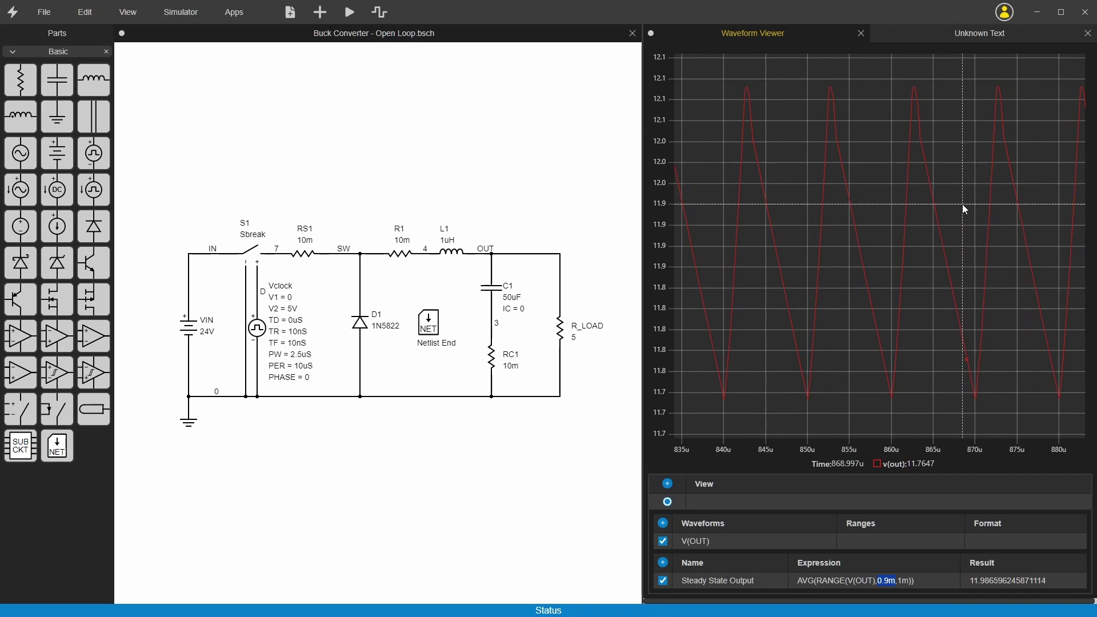
pyautogui.click(591, 305)
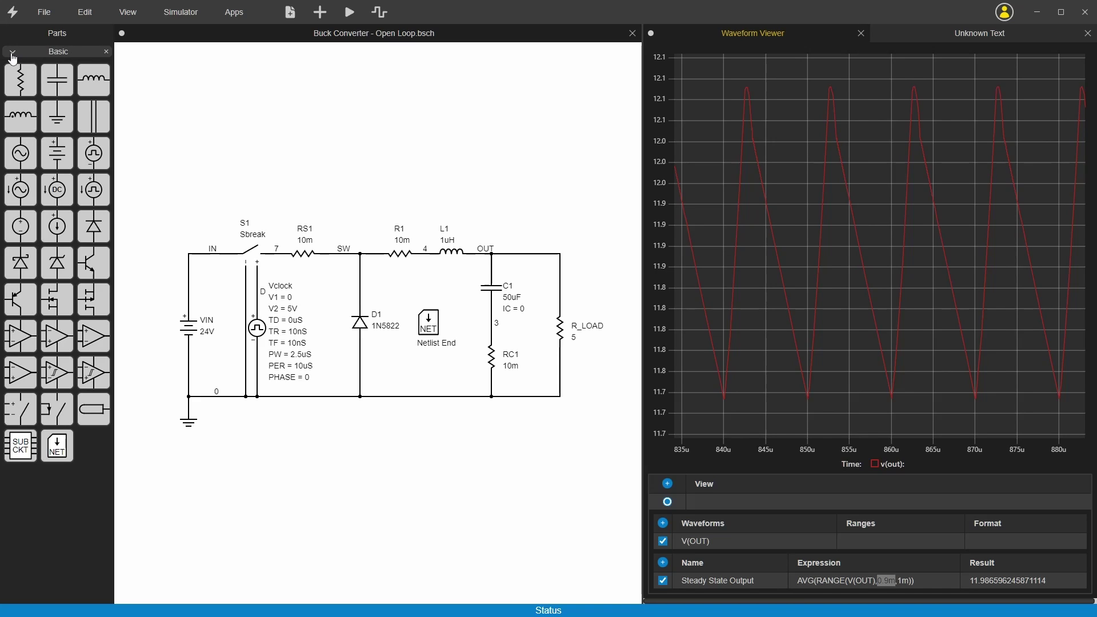
pyautogui.click(59, 53)
pyautogui.click(62, 53)
pyautogui.click(62, 54)
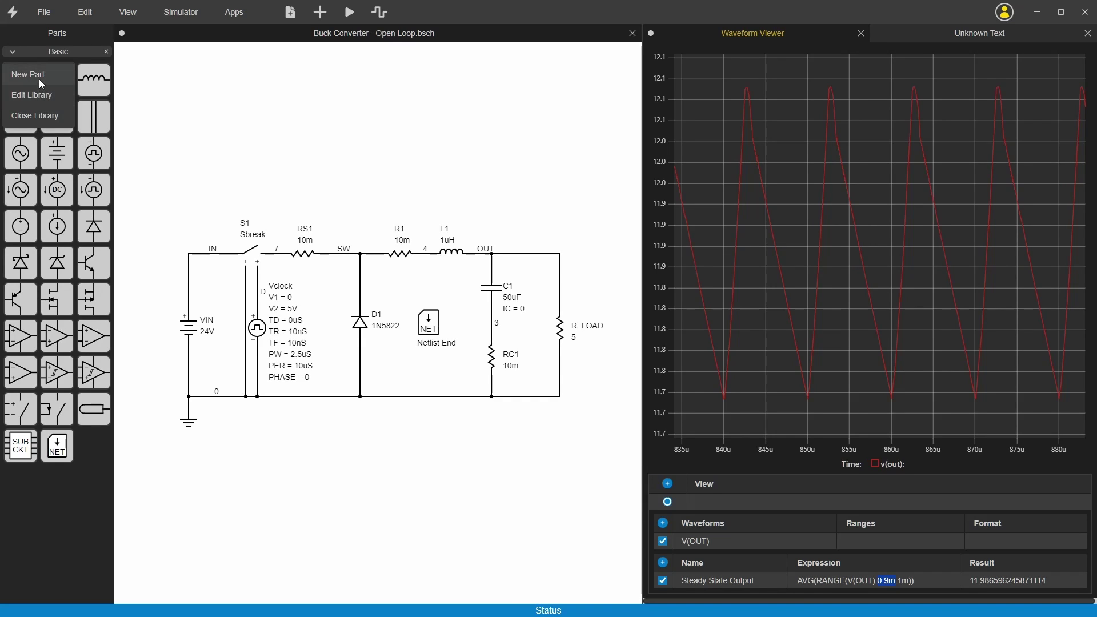
pyautogui.click(83, 506)
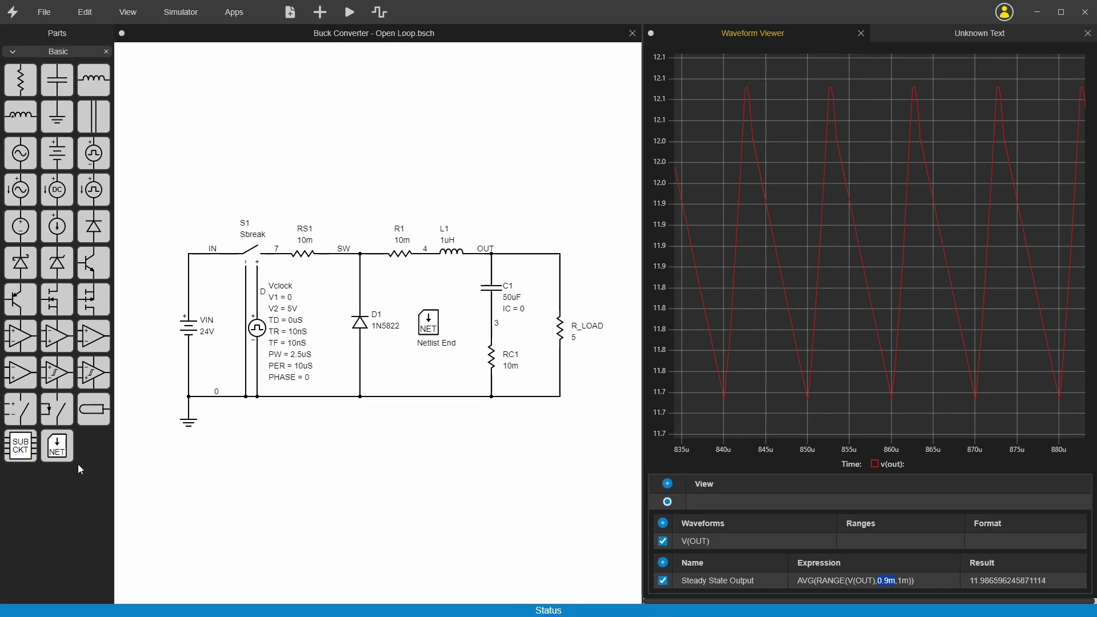
pyautogui.moveTo(22, 84); pyautogui.dragTo(246, 118)
pyautogui.moveTo(86, 86); pyautogui.dragTo(342, 140)
pyautogui.moveTo(57, 117); pyautogui.dragTo(441, 205)
pyautogui.press('Delete')
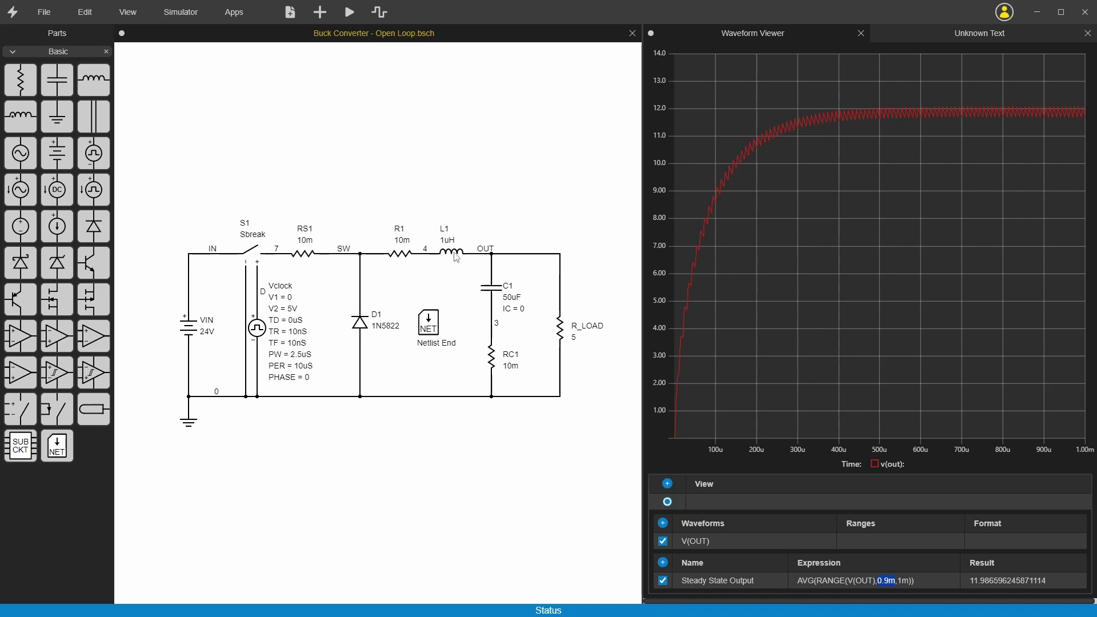
pyautogui.moveTo(457, 259); pyautogui.dragTo(457, 224)
pyautogui.moveTo(400, 256); pyautogui.dragTo(400, 222)
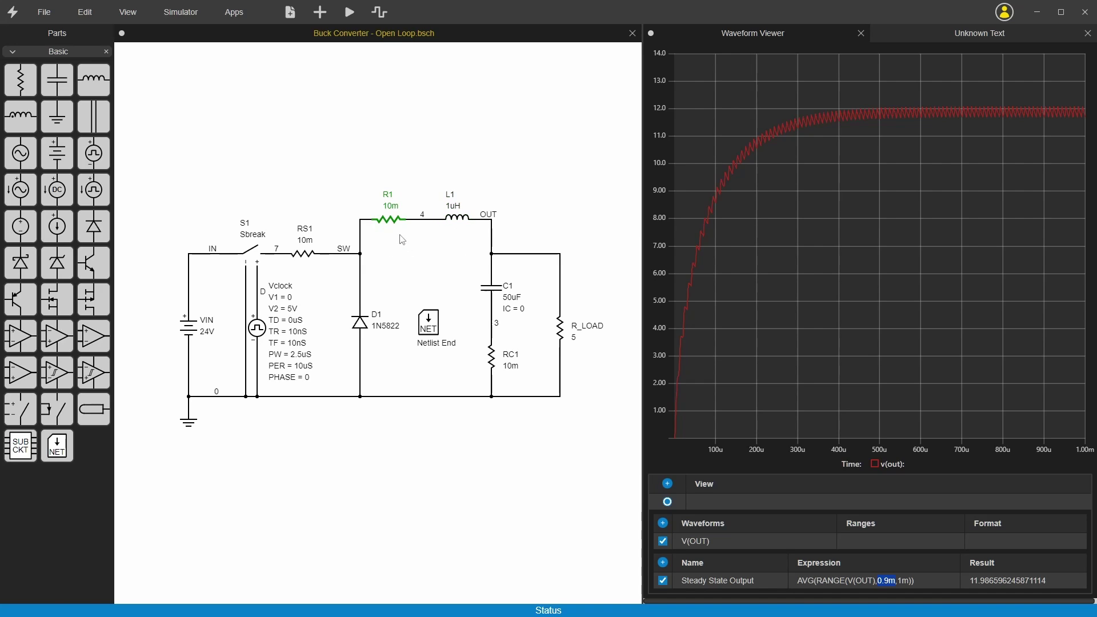
pyautogui.hotkey('ctrl', 'z')
pyautogui.hotkey('ctrl', 'z')
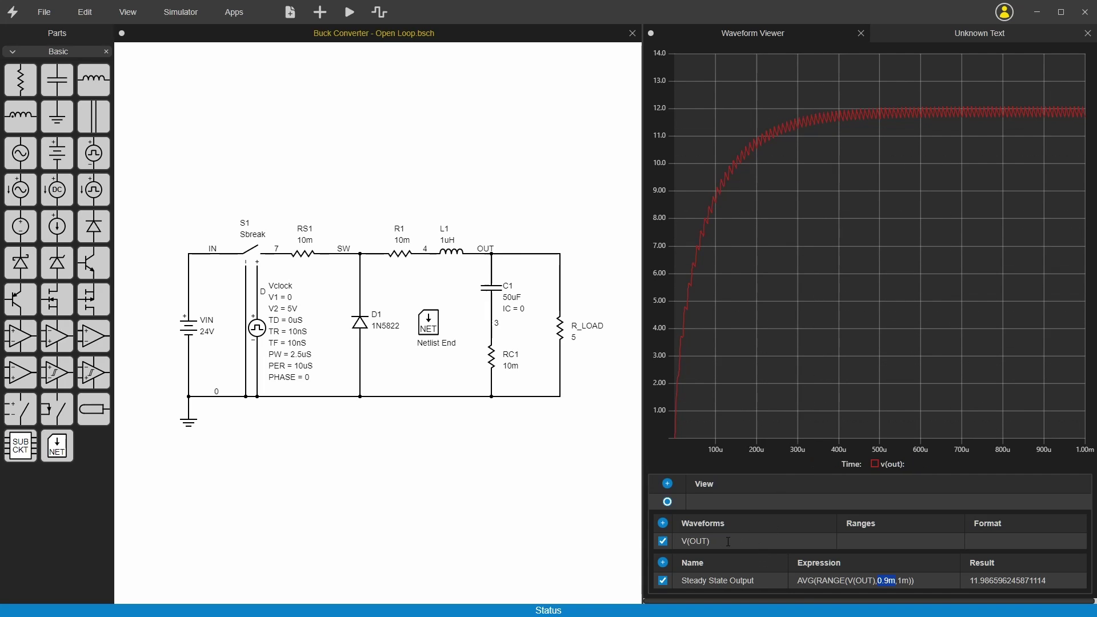
# Add a V(SW) waveform row below V(OUT) and zoom in on its switching pulses.
pyautogui.click(664, 524)
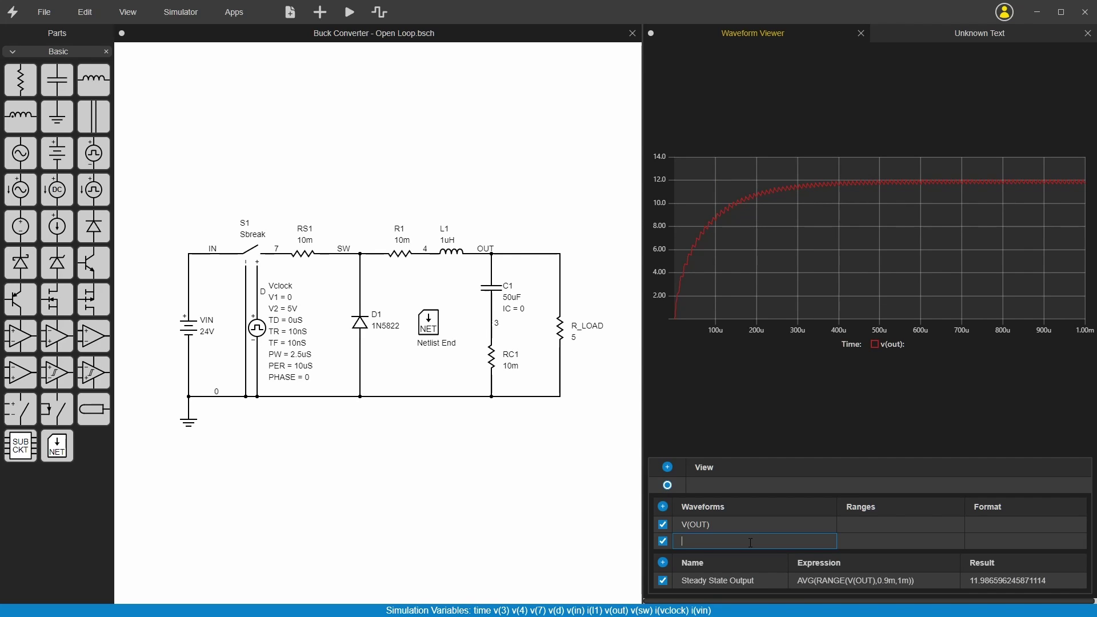
pyautogui.write('V(IN)')
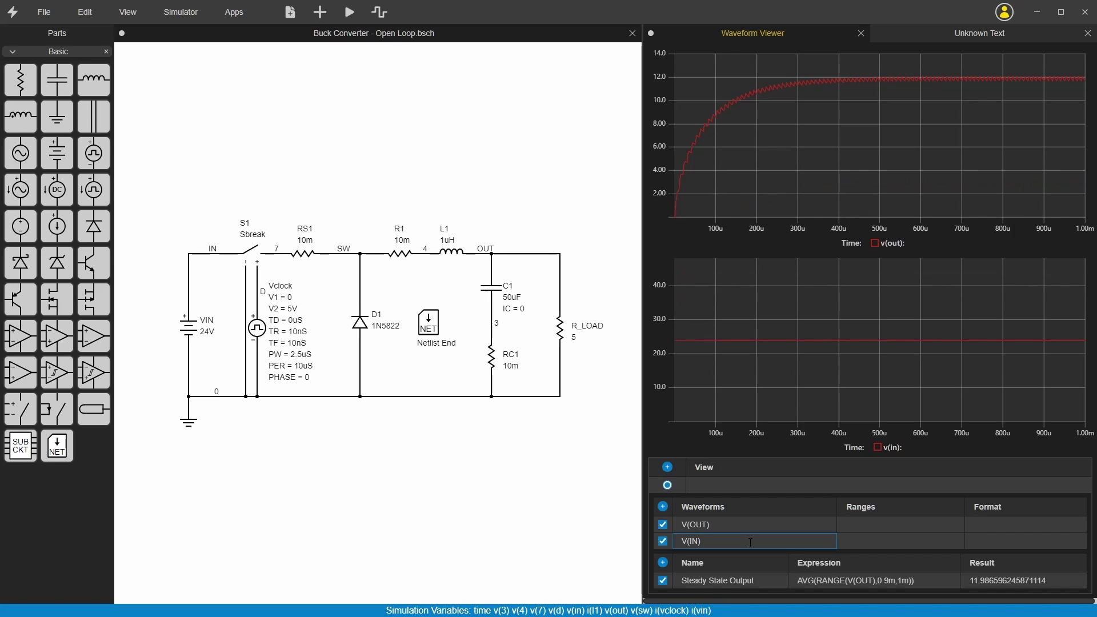
pyautogui.press('BackSpace')
pyautogui.press('BackSpace')
pyautogui.press('BackSpace')
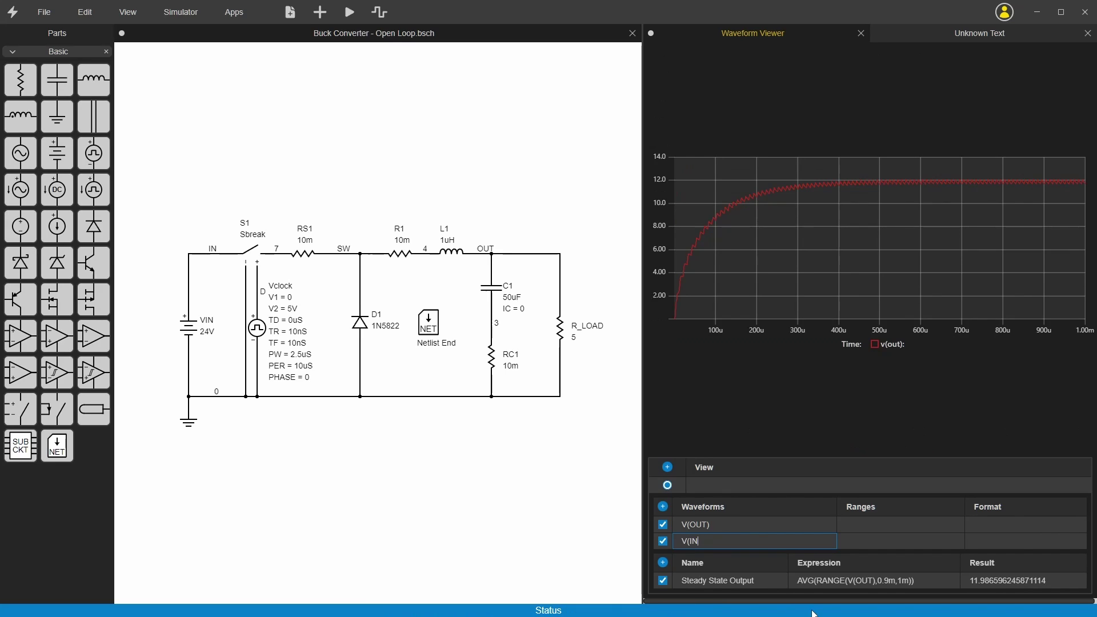
pyautogui.write('W')
pyautogui.write('SW')
pyautogui.write(')')
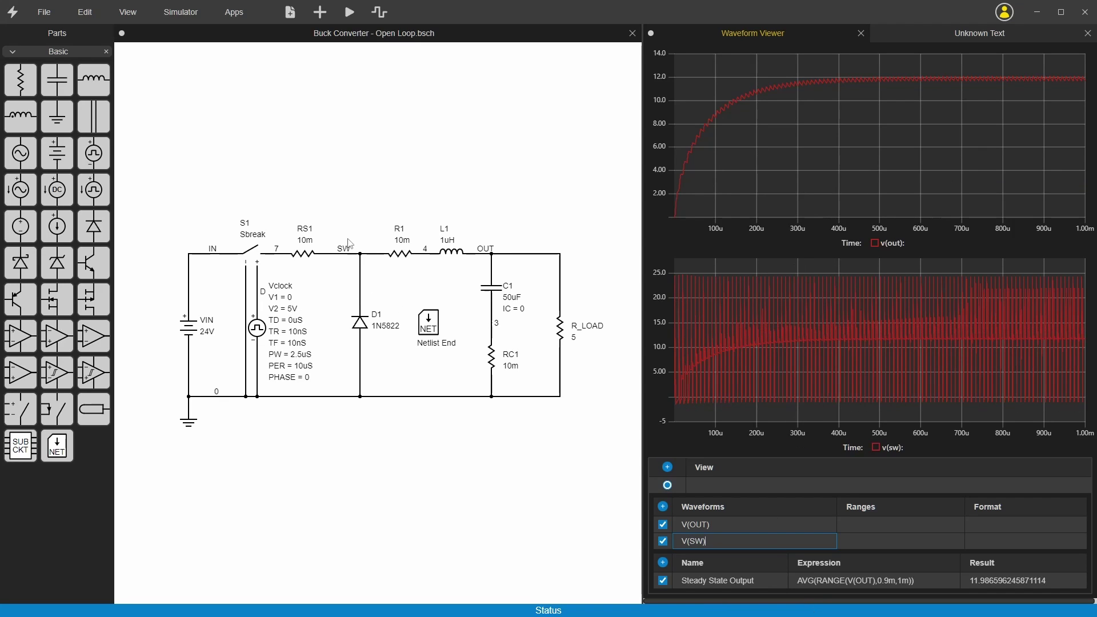
pyautogui.scroll(5, 840, 340)
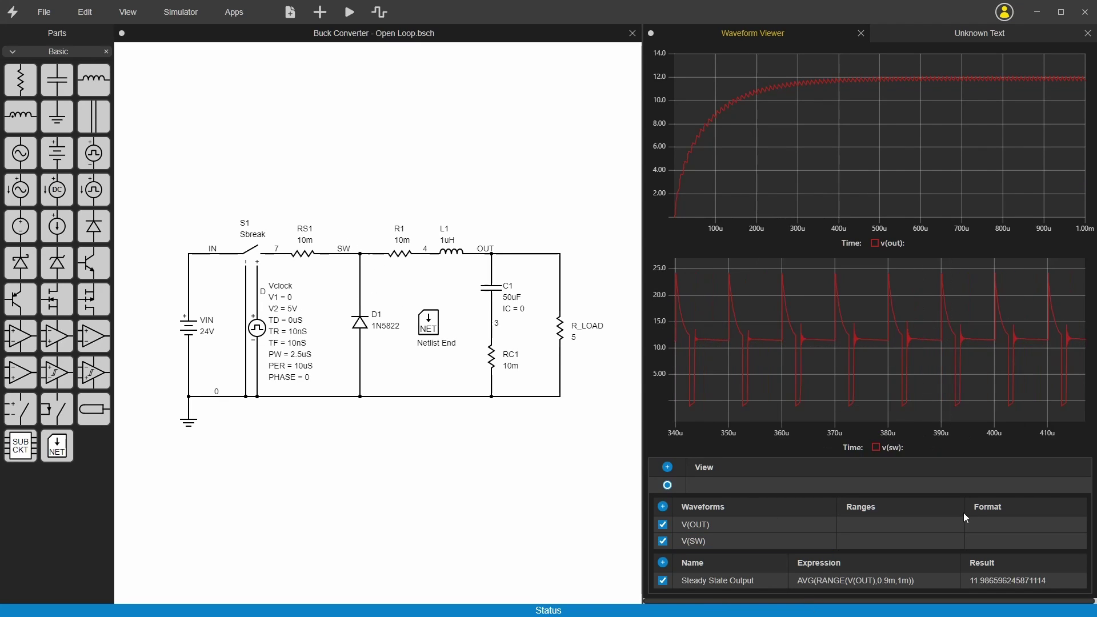
# Add a measurement row, then open Edit Functions and scroll through the JavaScript function definitions.
pyautogui.click(663, 563)
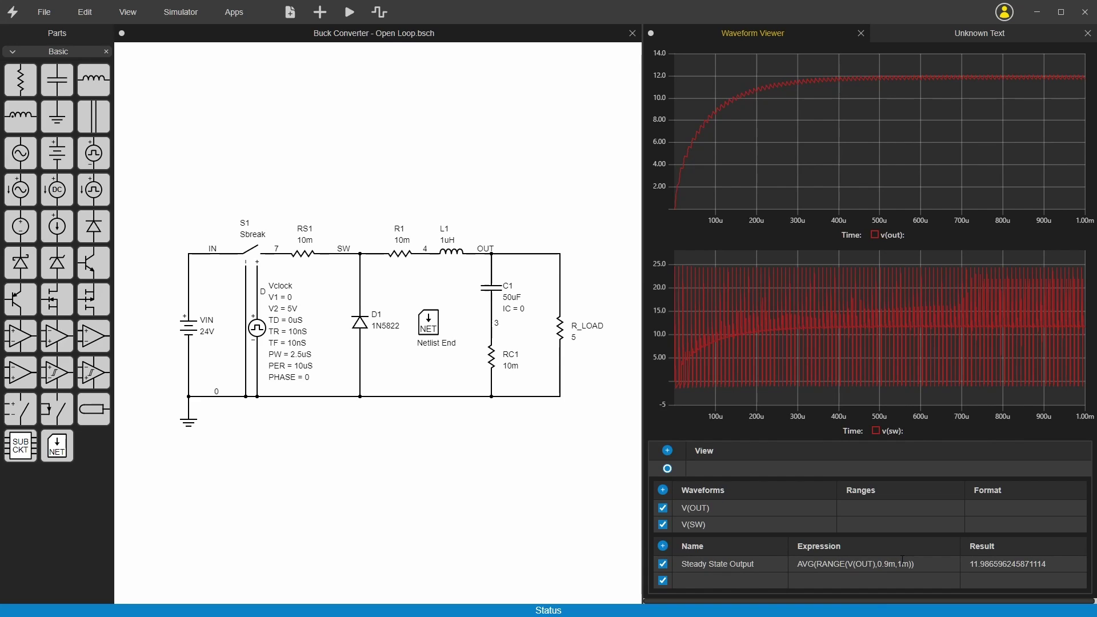
pyautogui.rightClick(837, 567)
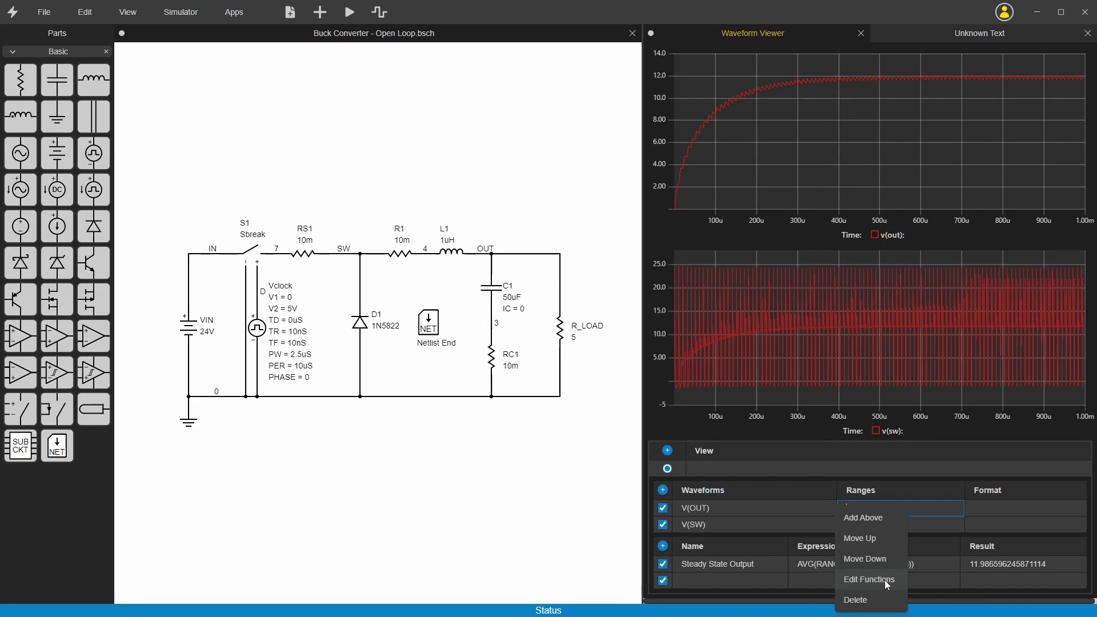
pyautogui.click(867, 580)
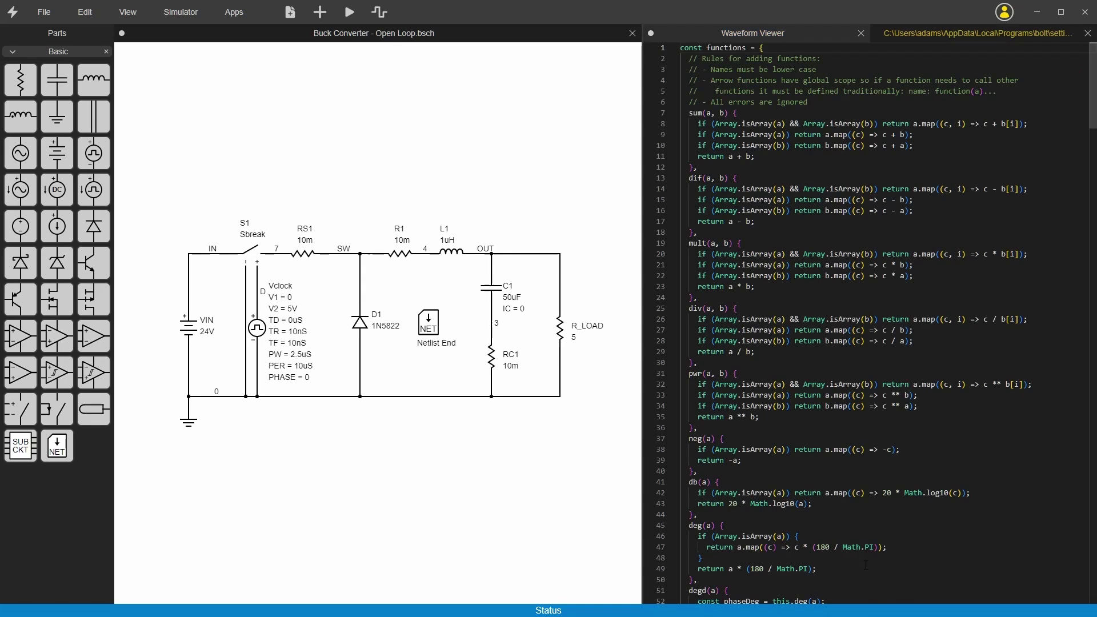
pyautogui.scroll(-20, 744, 163)
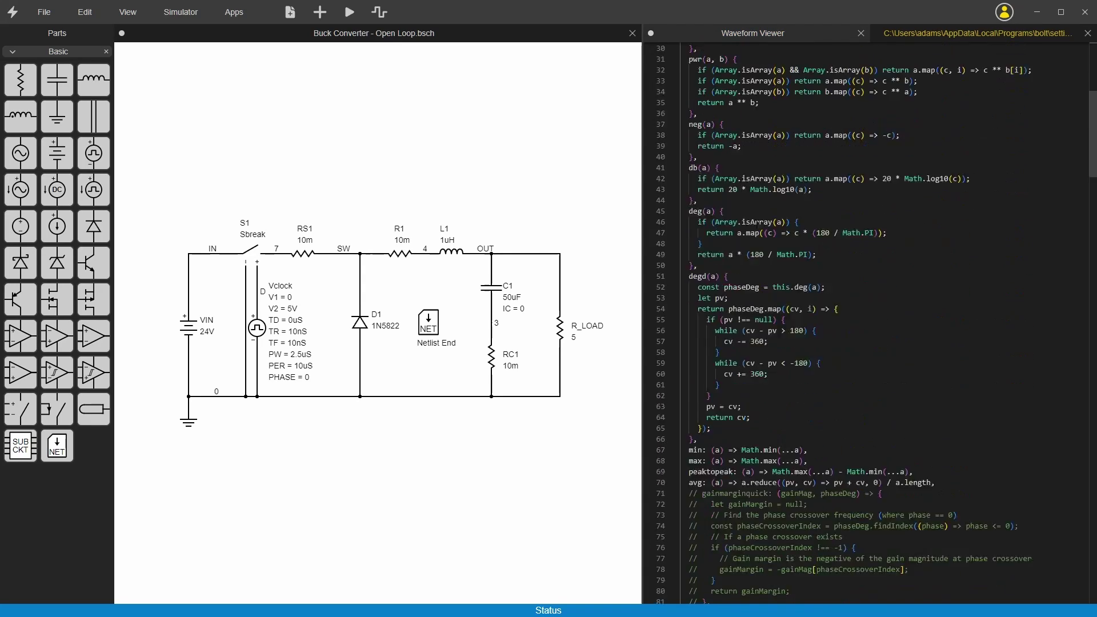
pyautogui.scroll(-15, 665, 321)
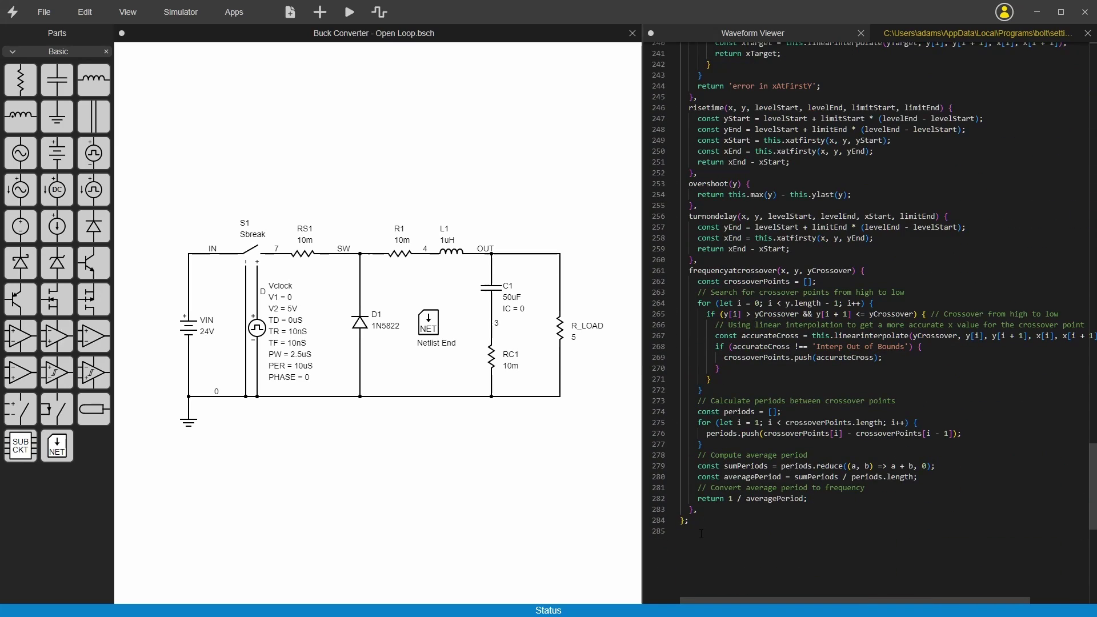
pyautogui.scroll(20, 721, 446)
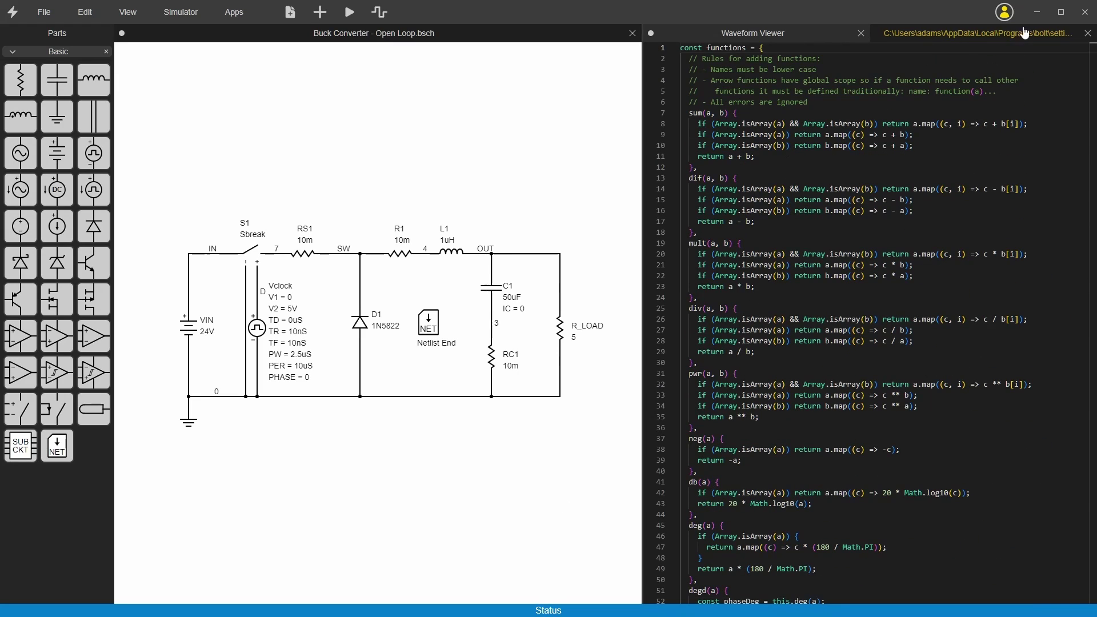
# Close the functions and Waveform Viewer tabs, then Zoom Full and return to Zoom 100%.
pyautogui.click(1088, 33)
pyautogui.click(1088, 33)
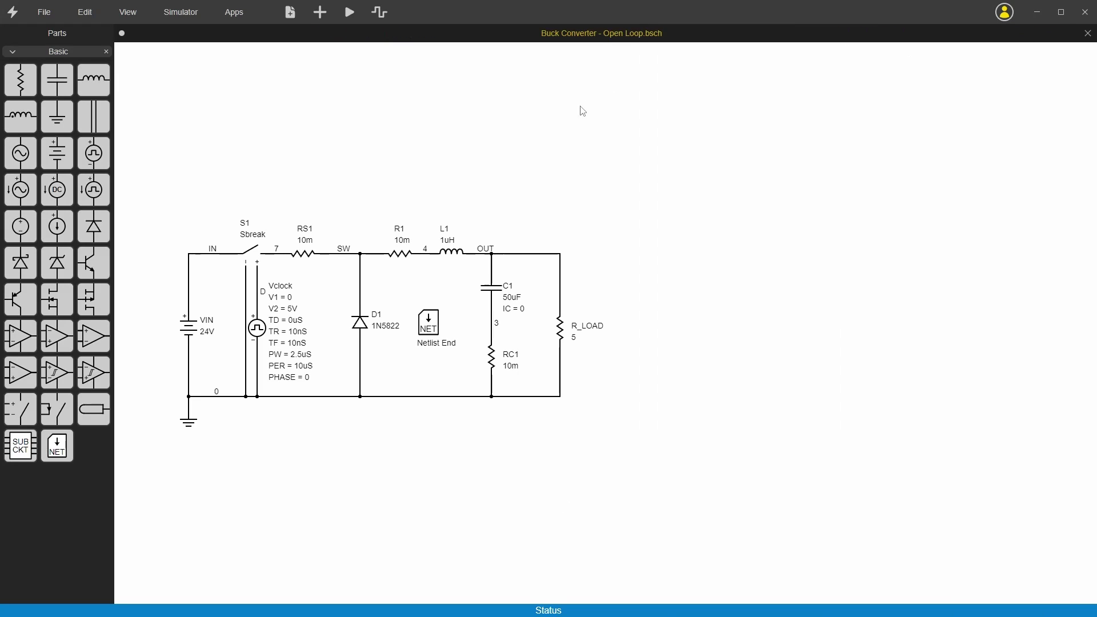
pyautogui.click(122, 15)
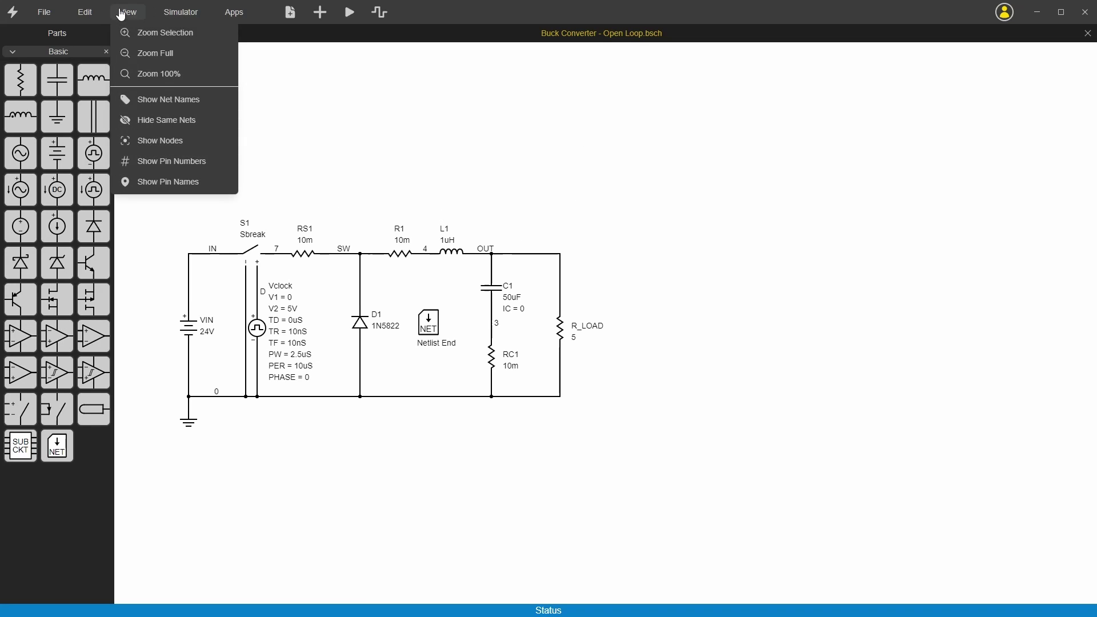
pyautogui.click(161, 57)
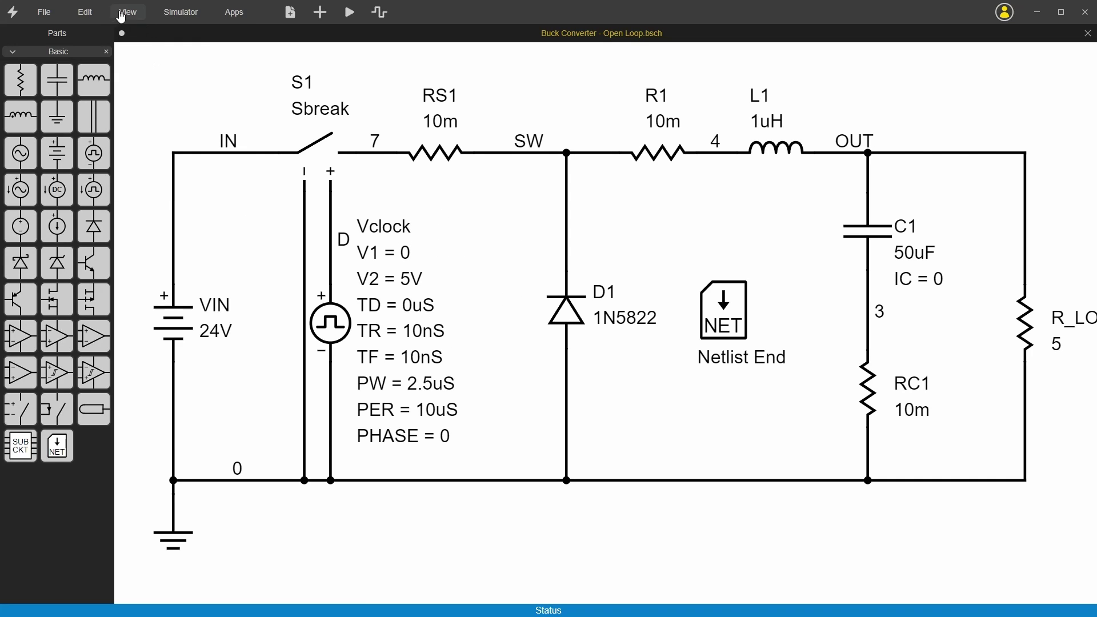
pyautogui.click(121, 15)
pyautogui.click(160, 74)
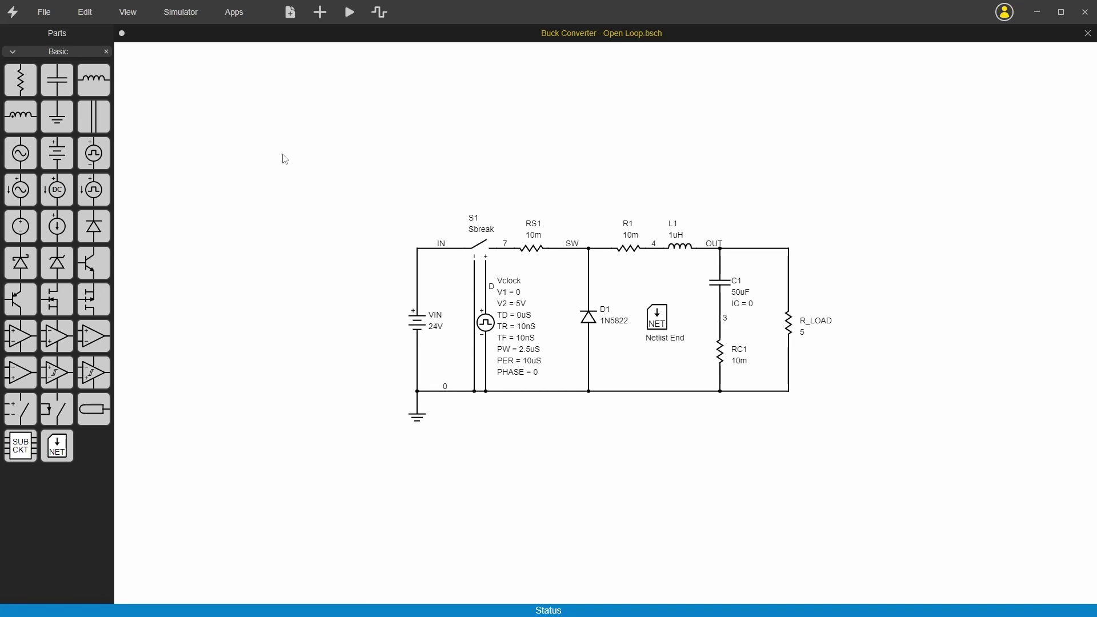
pyautogui.hotkey('ctrl', 'l')
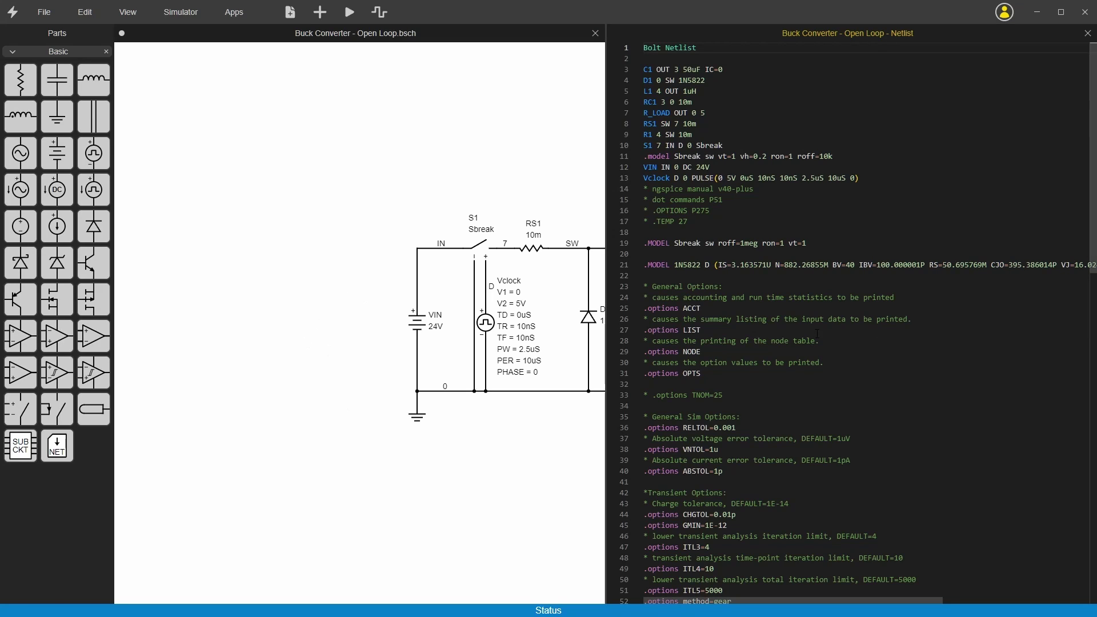
pyautogui.scroll(-3, 689, 377)
pyautogui.scroll(-12, 680, 376)
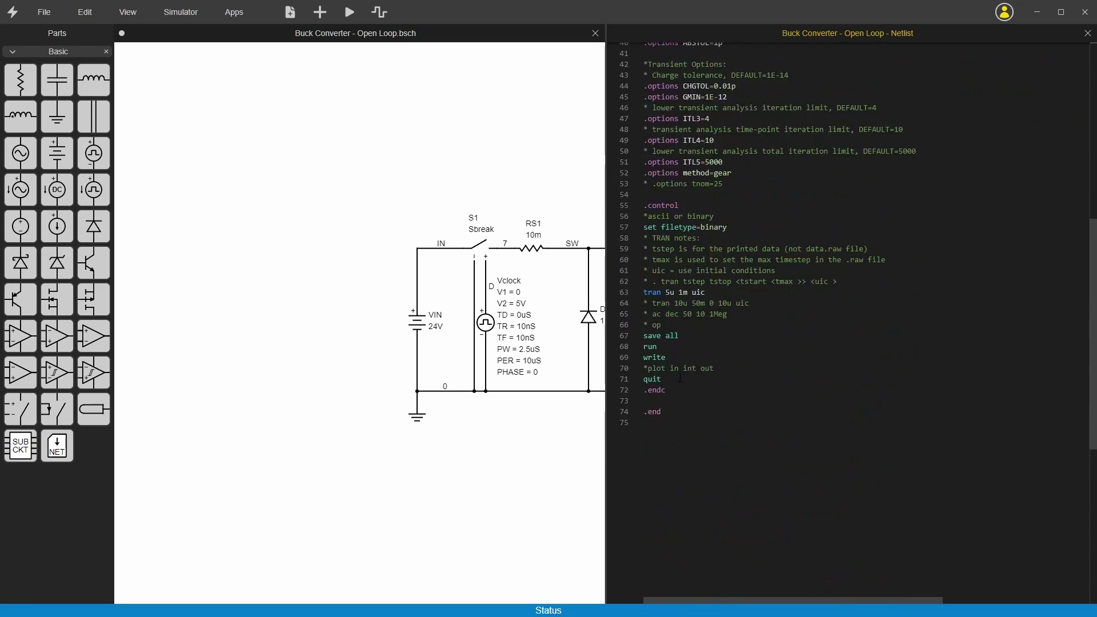
pyautogui.scroll(5, 680, 377)
pyautogui.scroll(10, 680, 377)
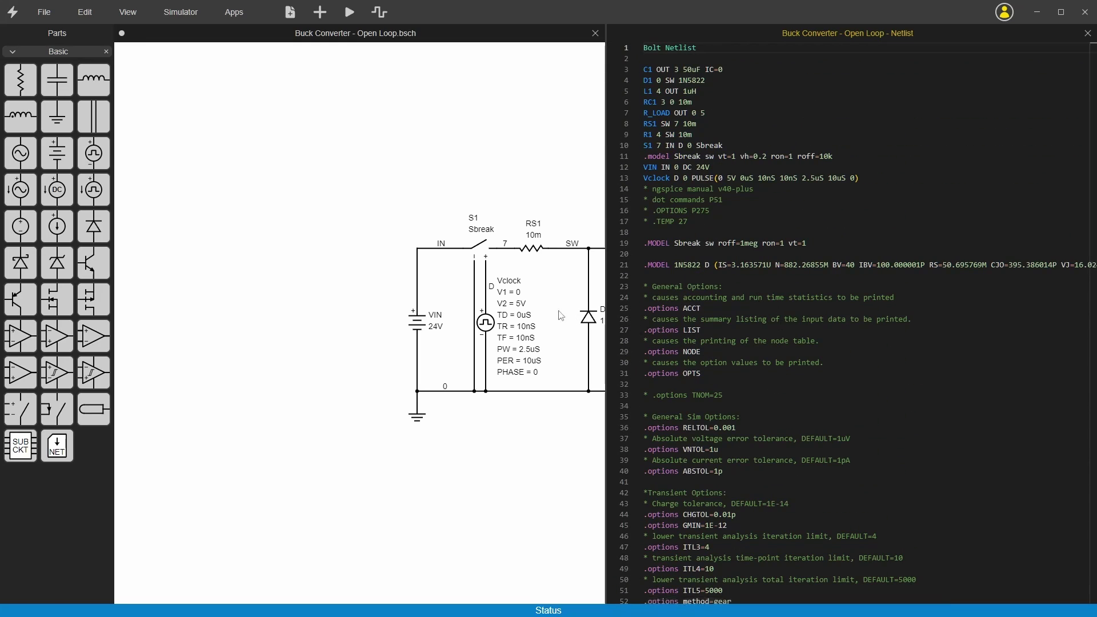
pyautogui.moveTo(95, 82); pyautogui.dragTo(314, 137)
pyautogui.moveTo(57, 85); pyautogui.dragTo(246, 191)
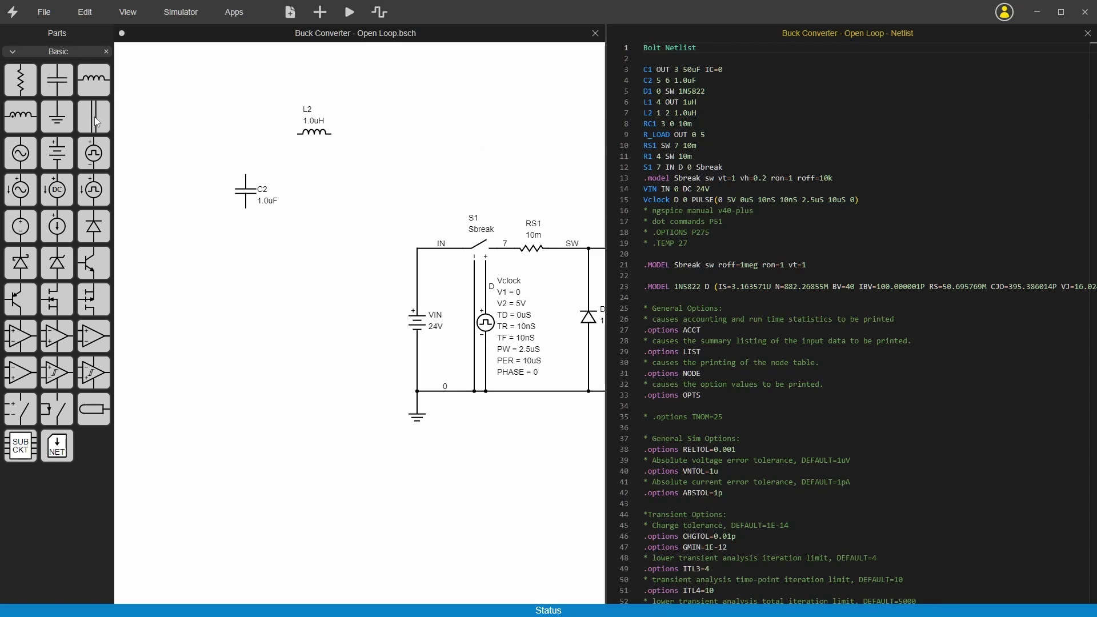
pyautogui.moveTo(147, 69); pyautogui.dragTo(376, 223)
pyautogui.press('Delete')
pyautogui.click(826, 164)
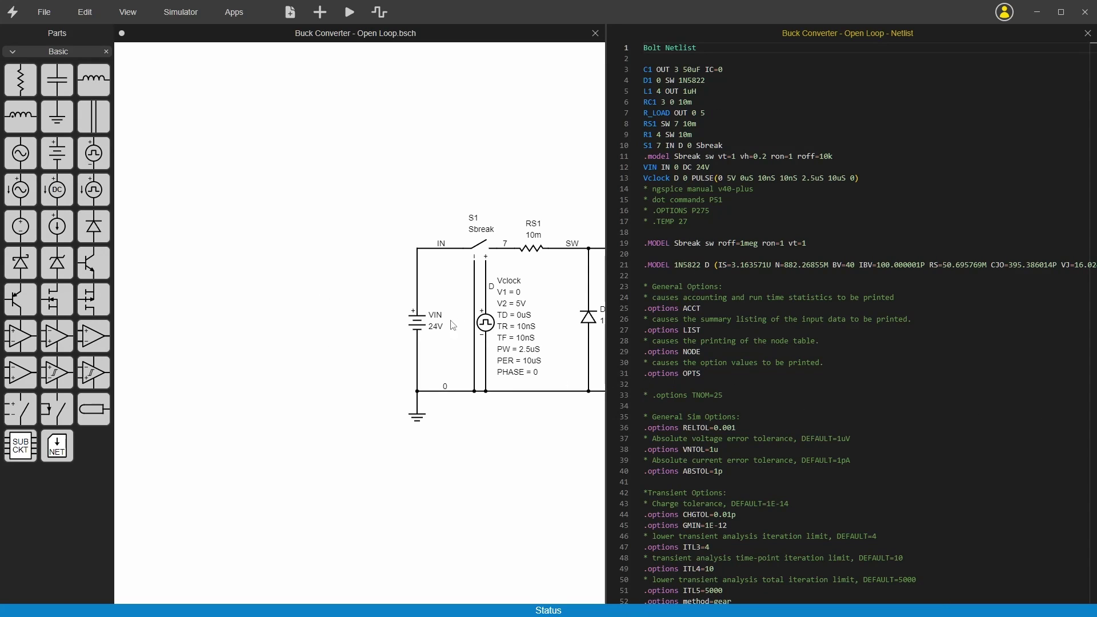
pyautogui.click(420, 326)
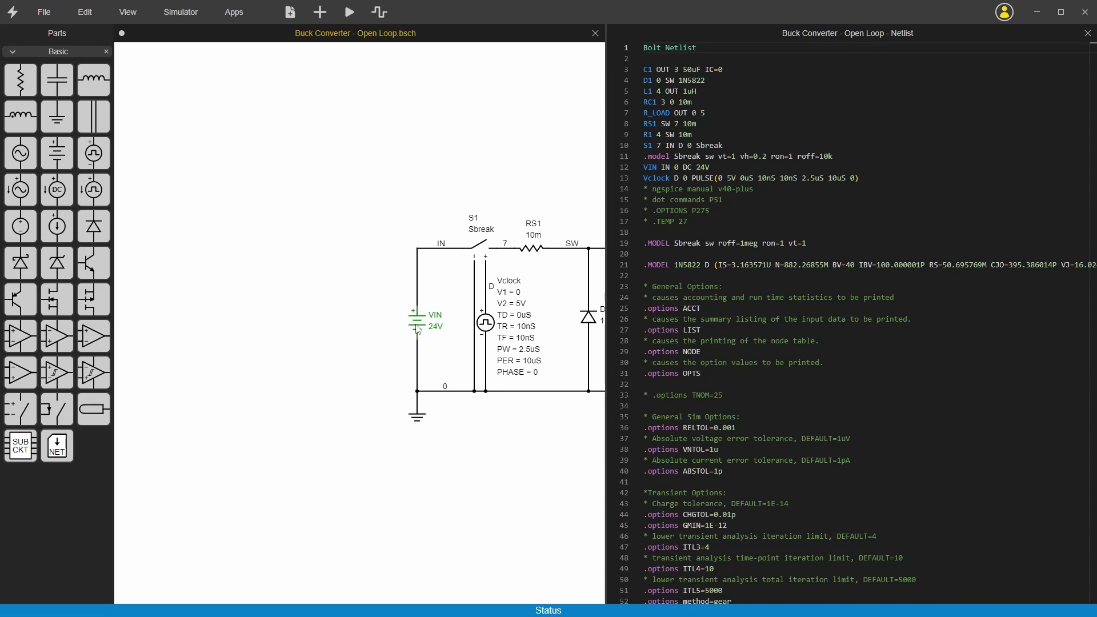
# Open VIN's part settings, then its netlist template ?V${ref} #{1} #{2} DC ${value}.
pyautogui.rightClick(420, 325)
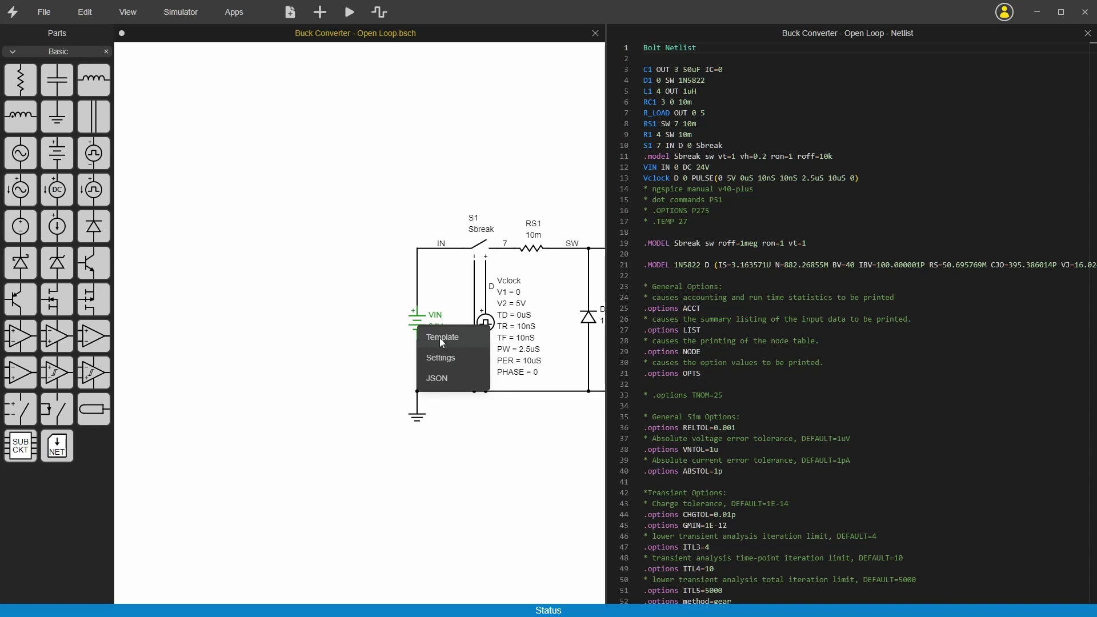
pyautogui.click(444, 360)
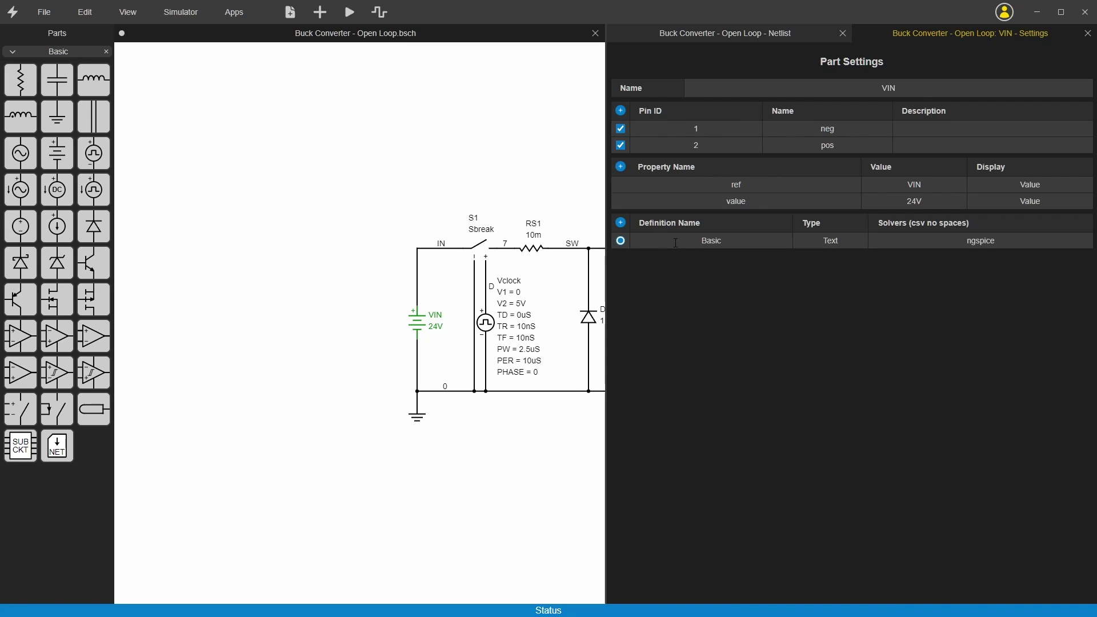
pyautogui.rightClick(419, 329)
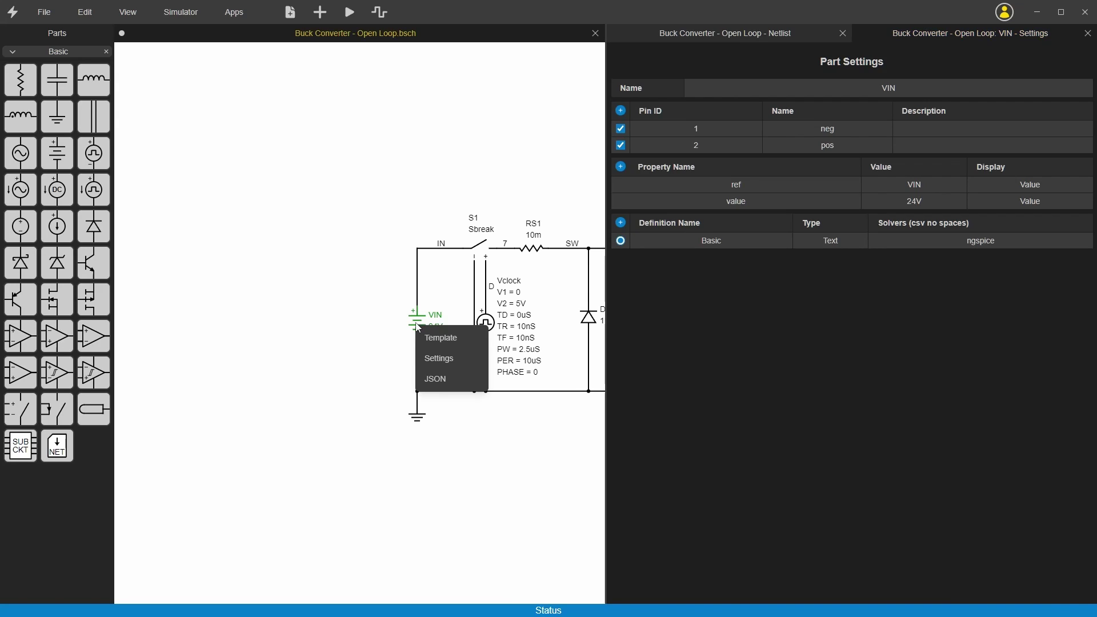
pyautogui.click(442, 339)
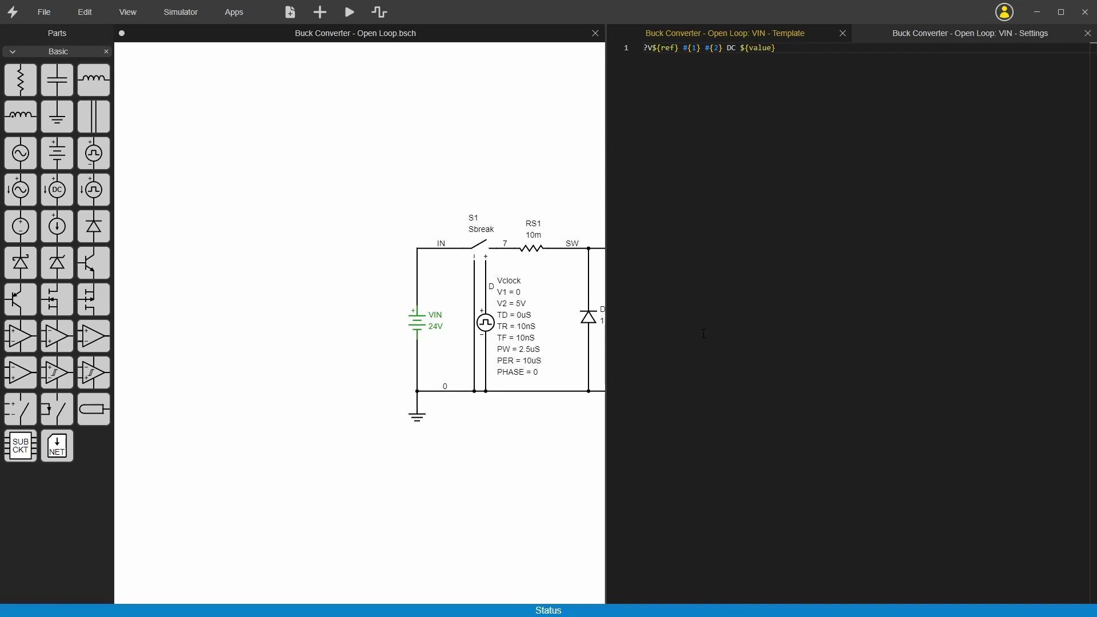
pyautogui.moveTo(643, 48); pyautogui.dragTo(653, 48)
pyautogui.moveTo(652, 49); pyautogui.dragTo(664, 48)
pyautogui.click(665, 49)
pyautogui.doubleClick(673, 50)
pyautogui.moveTo(741, 48); pyautogui.dragTo(776, 48)
pyautogui.moveTo(683, 48); pyautogui.dragTo(723, 48)
pyautogui.moveTo(679, 48); pyautogui.dragTo(628, 53)
pyautogui.moveTo(683, 48); pyautogui.dragTo(775, 49)
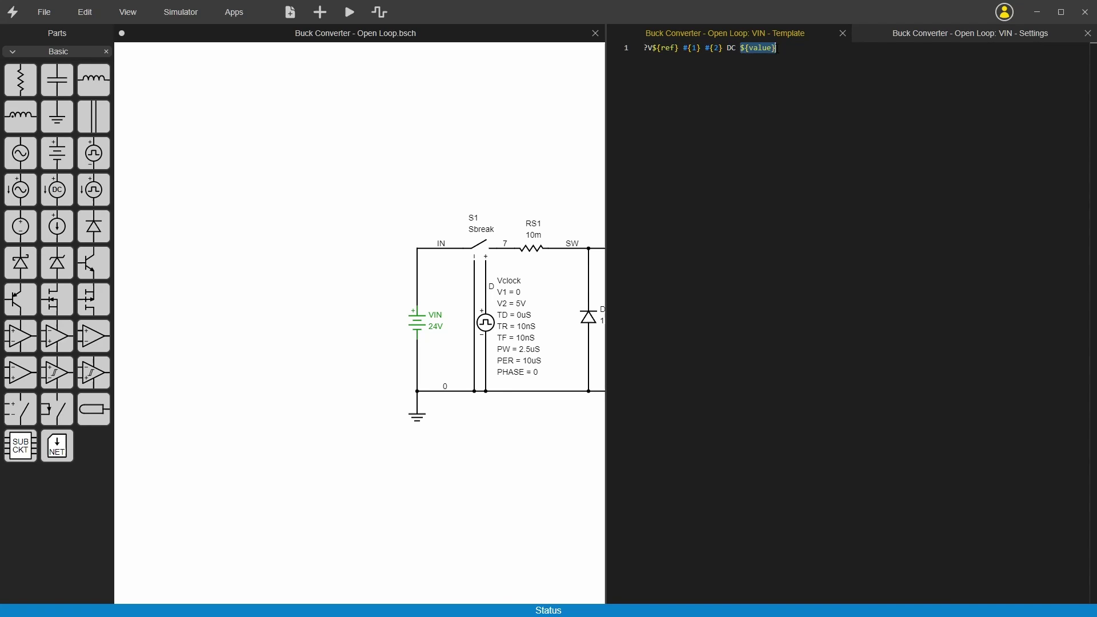
pyautogui.click(446, 350)
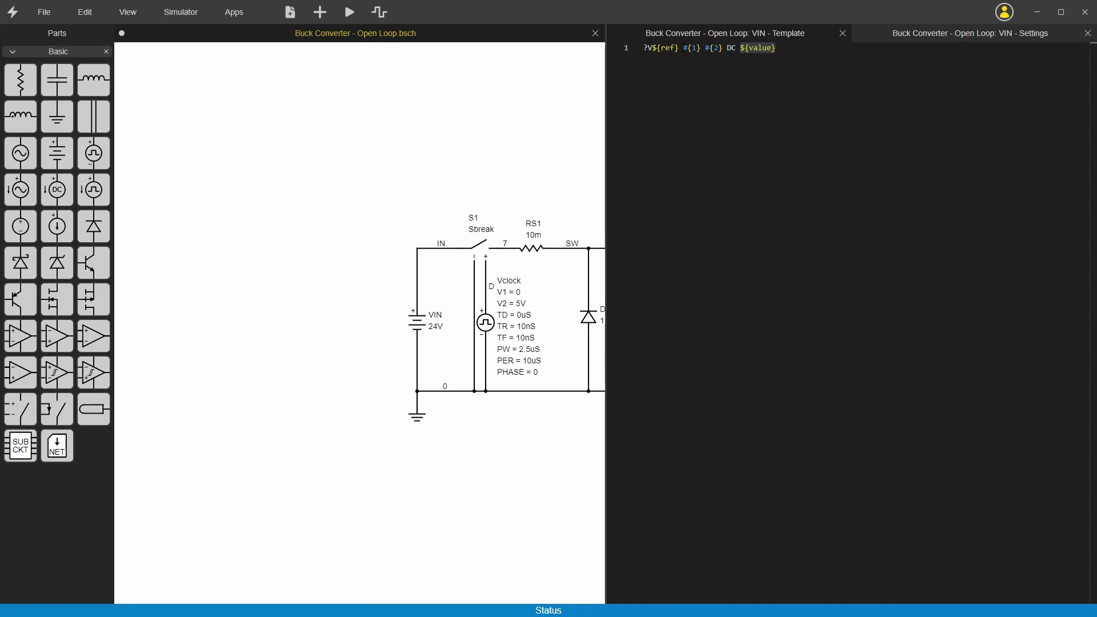
pyautogui.rightClick(421, 335)
pyautogui.click(429, 366)
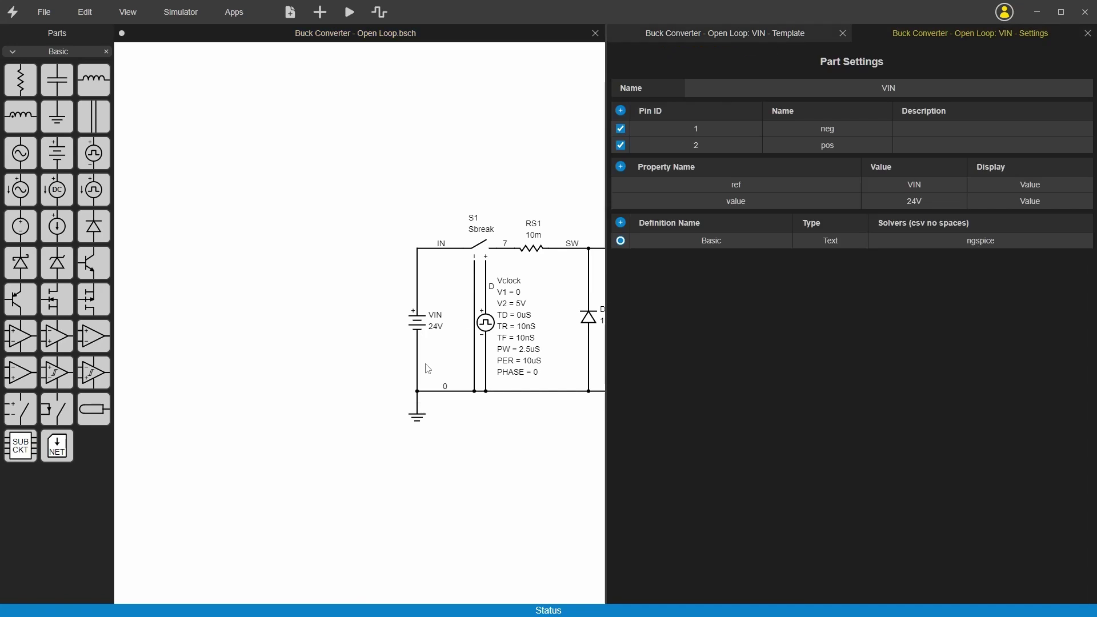
pyautogui.doubleClick(712, 185)
pyautogui.doubleClick(915, 185)
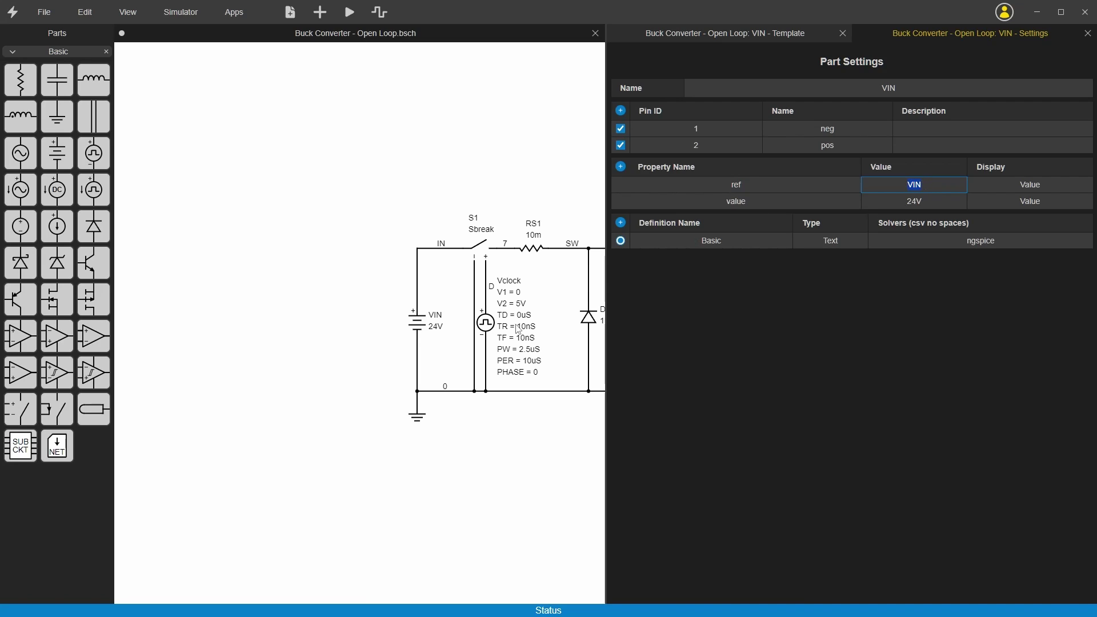
pyautogui.doubleClick(736, 201)
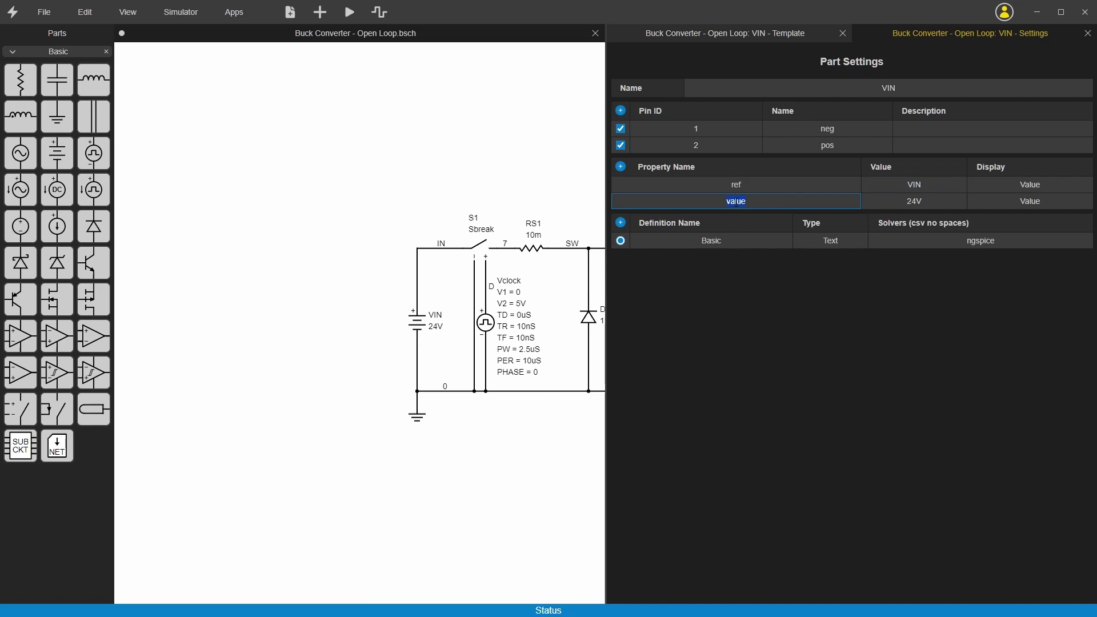
pyautogui.doubleClick(914, 202)
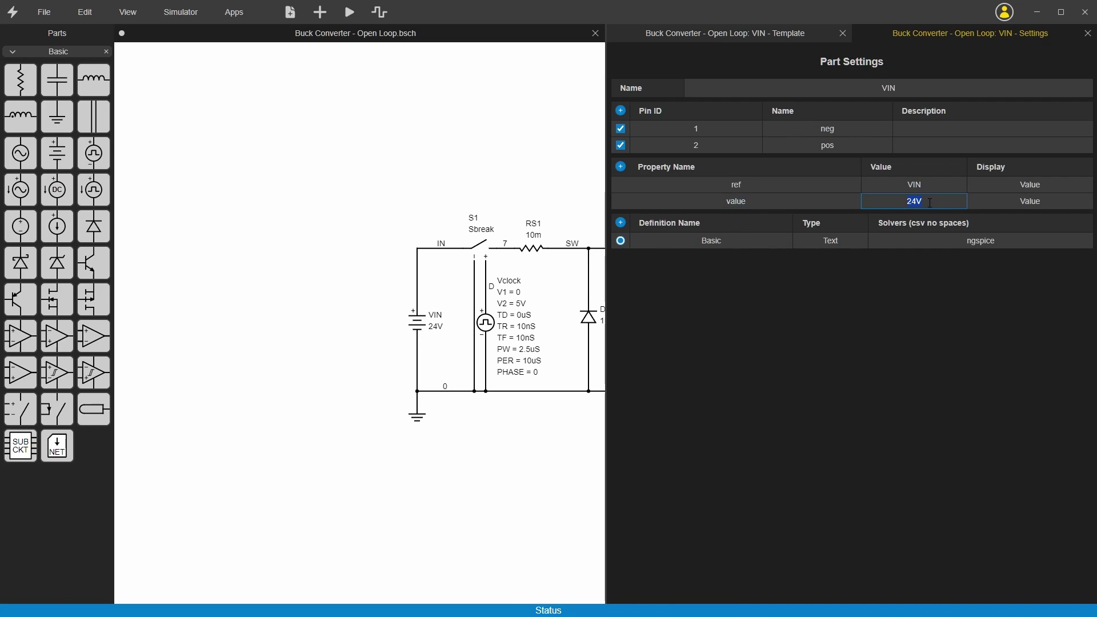
pyautogui.doubleClick(1037, 201)
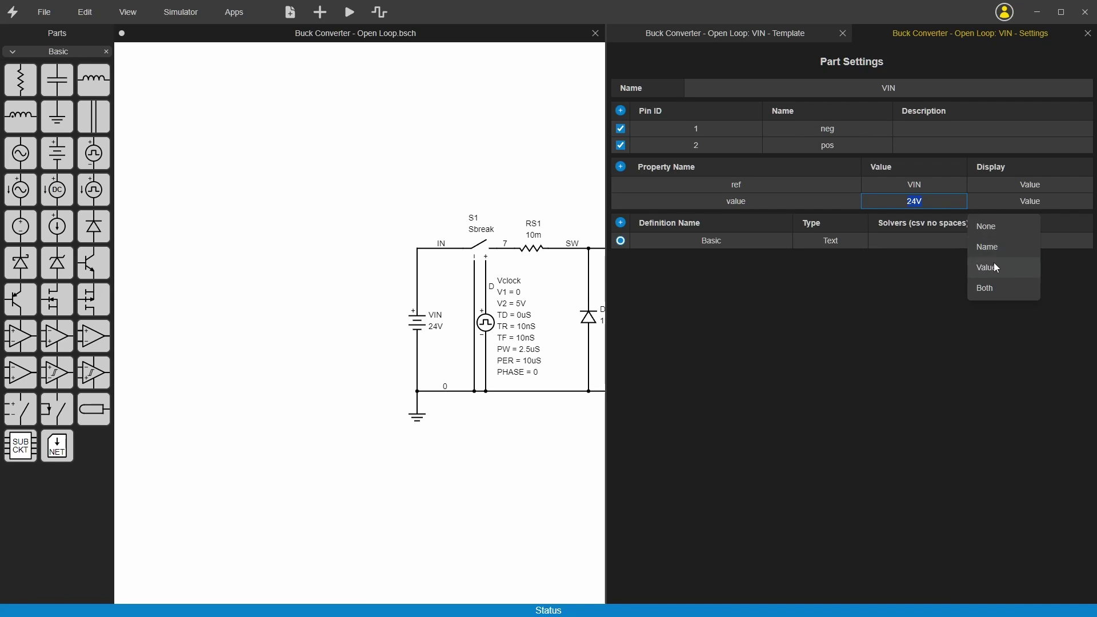
pyautogui.click(992, 228)
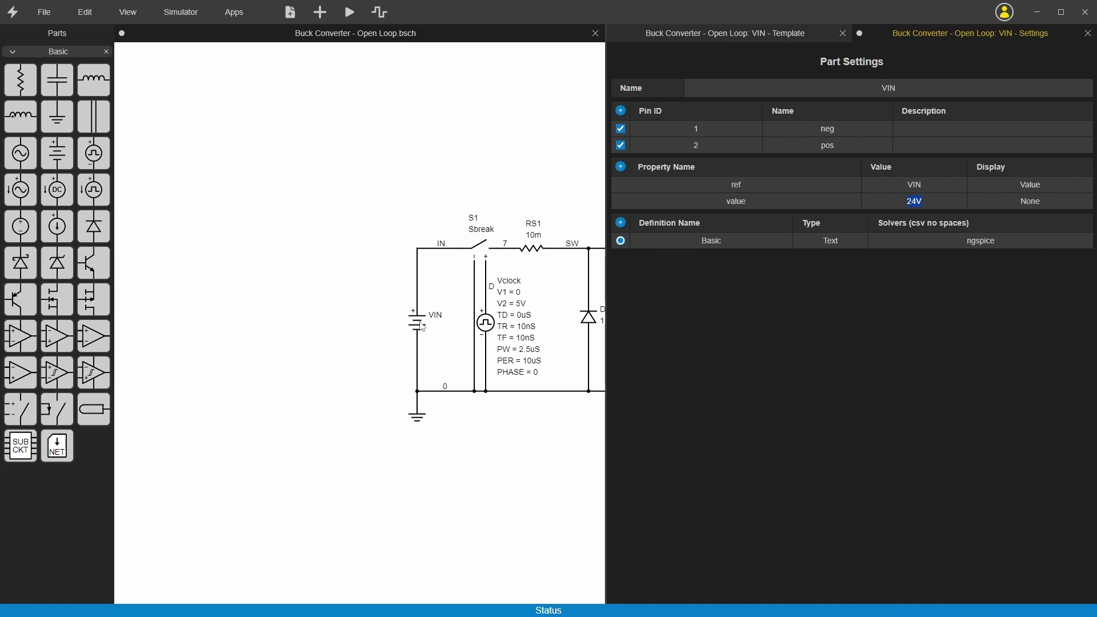
pyautogui.doubleClick(1021, 204)
pyautogui.click(1024, 203)
pyautogui.click(996, 252)
pyautogui.click(1016, 200)
pyautogui.click(979, 265)
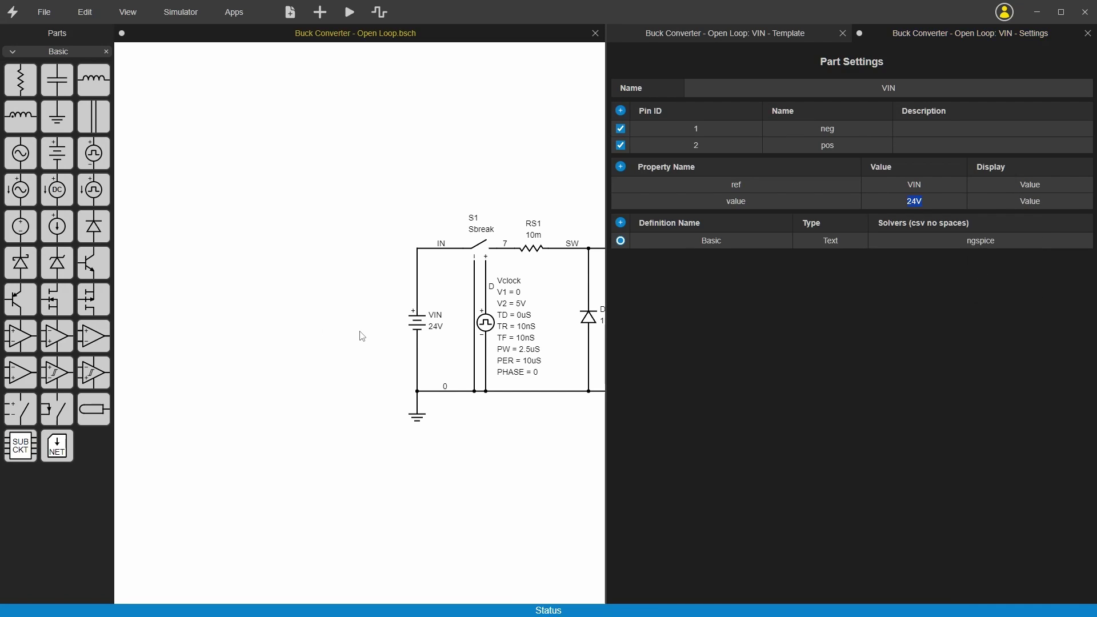
pyautogui.hscroll(1, 362, 336)
pyautogui.rightClick(428, 328)
# Open Vclock's PULSE template and scroll to show the whole buck circuit.
pyautogui.click(460, 339)
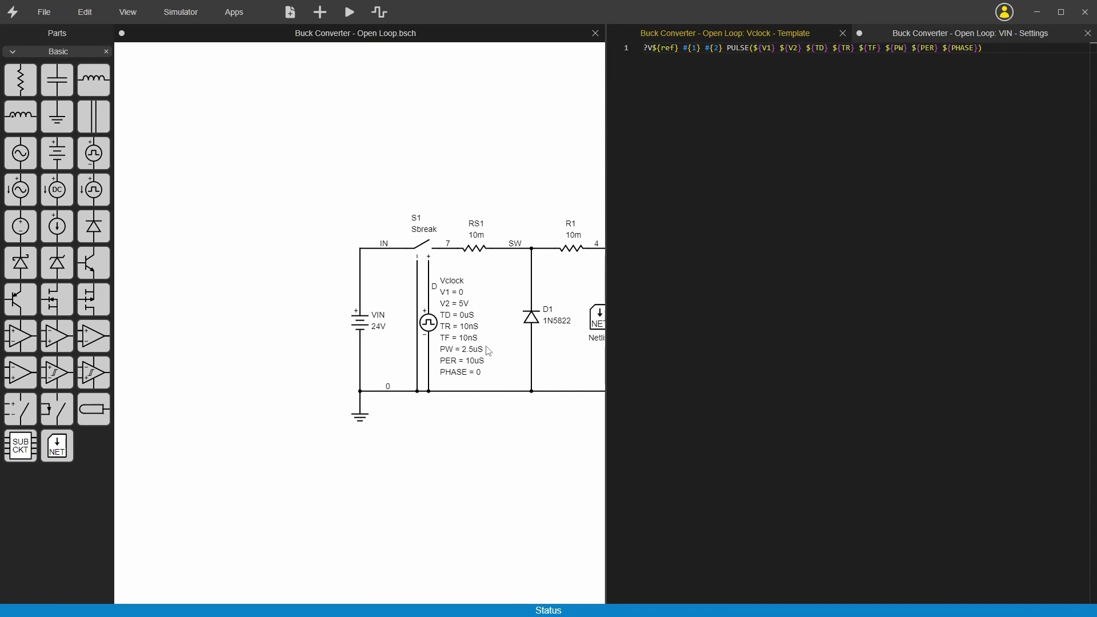
pyautogui.hscroll(3, 479, 350)
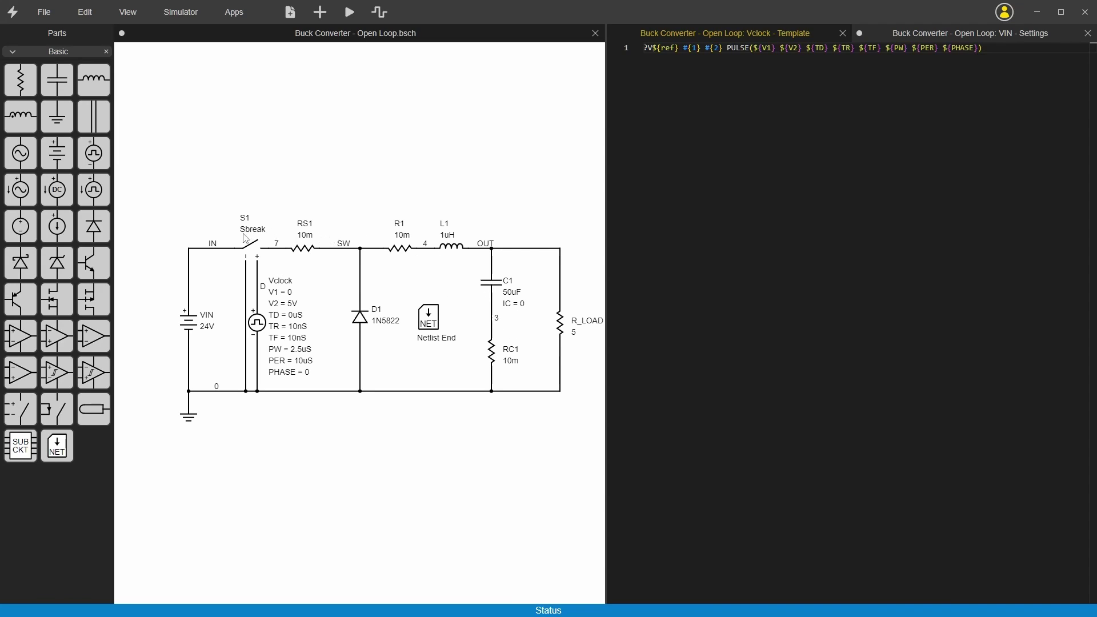
# Rename net label 3 near C1 to C, then to 99.
pyautogui.doubleClick(498, 320)
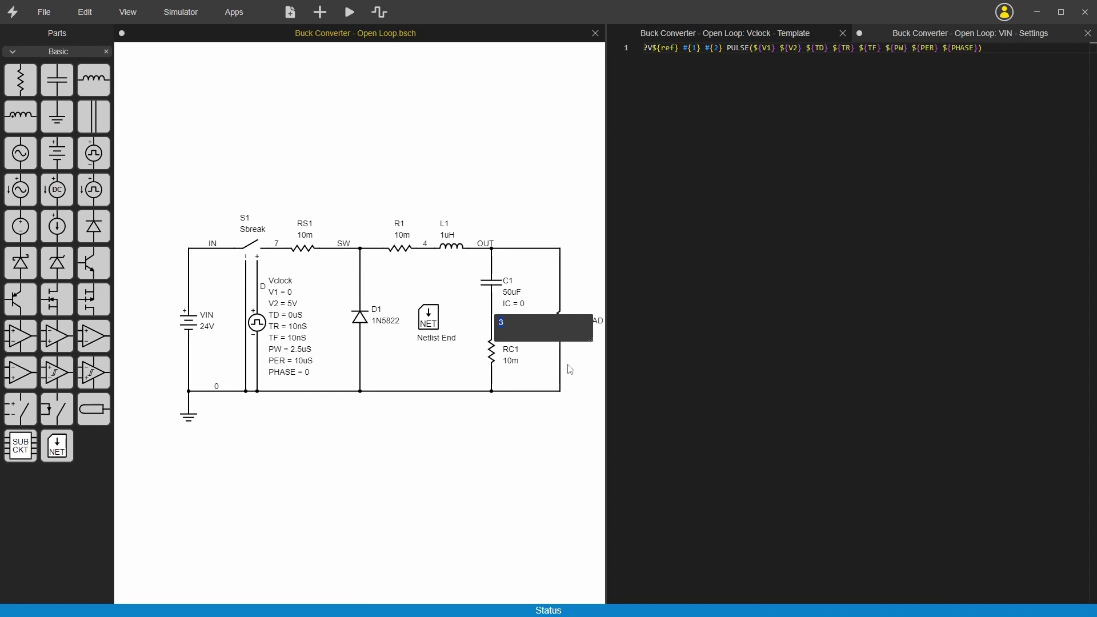
pyautogui.write('C')
pyautogui.press('Return')
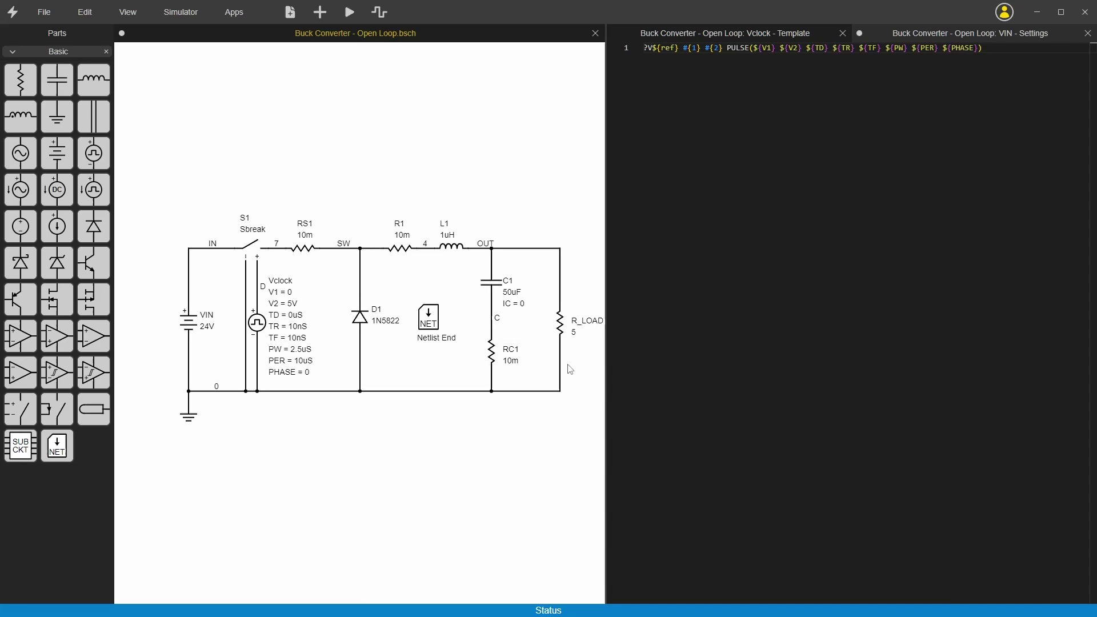
pyautogui.doubleClick(497, 319)
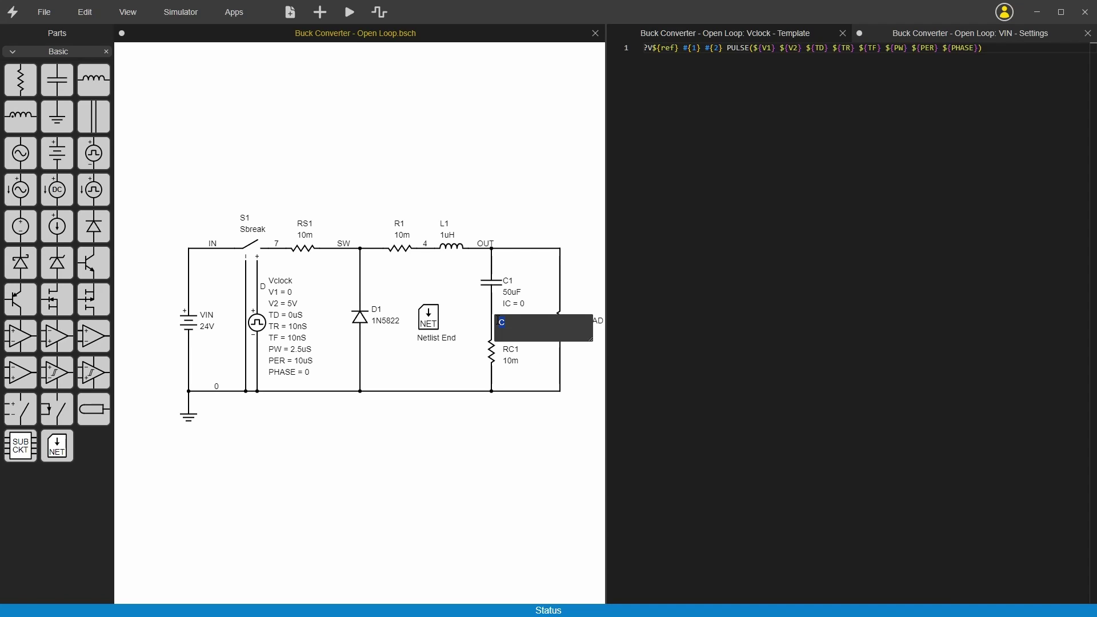
pyautogui.write('99')
pyautogui.press('Return')
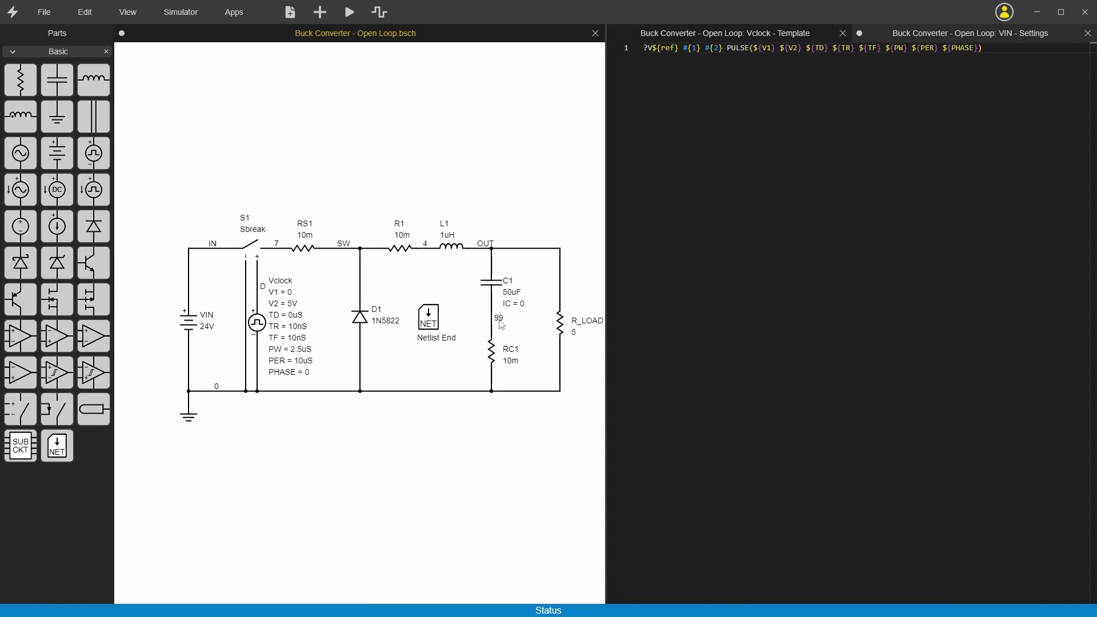
# Relabel the numbered nets with Edit > Relabel Numbered Nets so they run 1, 2, 3.
pyautogui.click(86, 12)
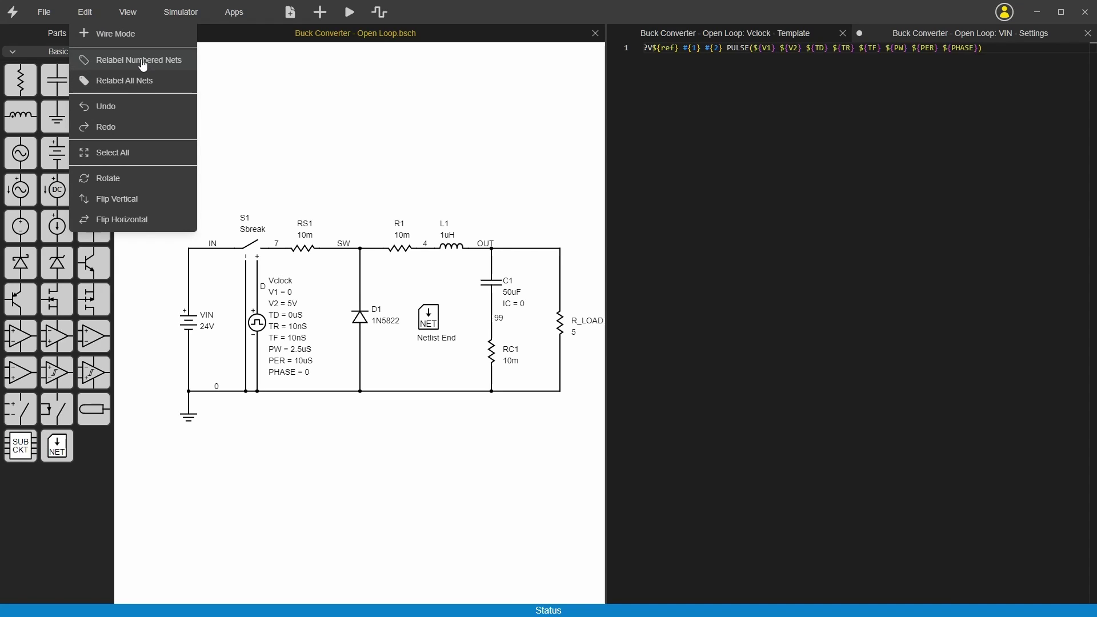
pyautogui.click(144, 68)
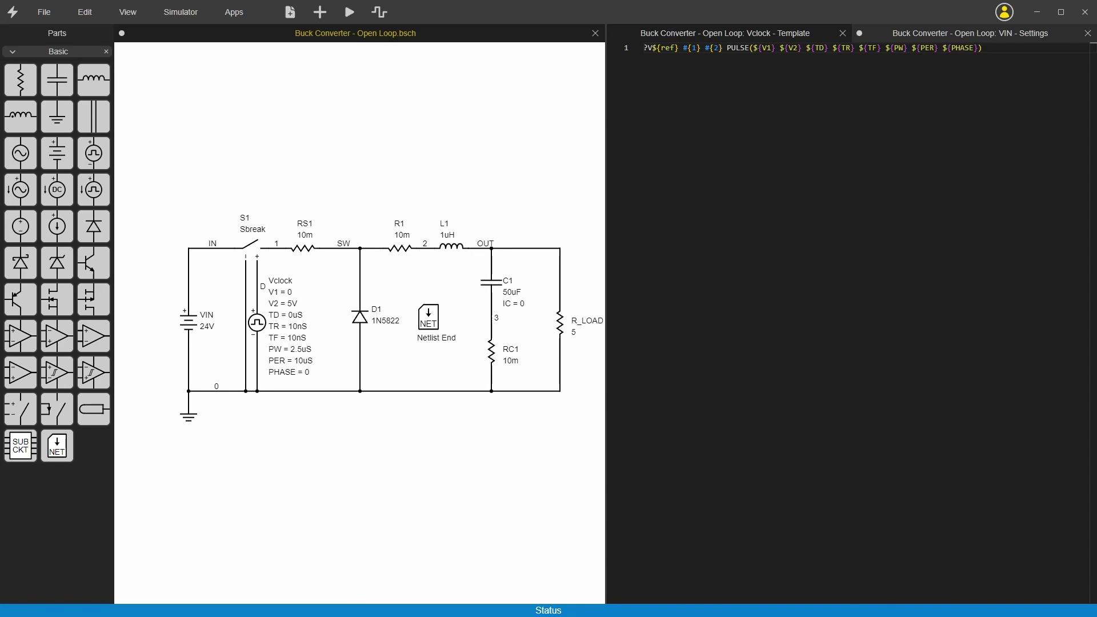
pyautogui.click(487, 288)
# View capacitor C1's template and highlight its IC=${IC} part.
pyautogui.rightClick(489, 287)
pyautogui.click(509, 298)
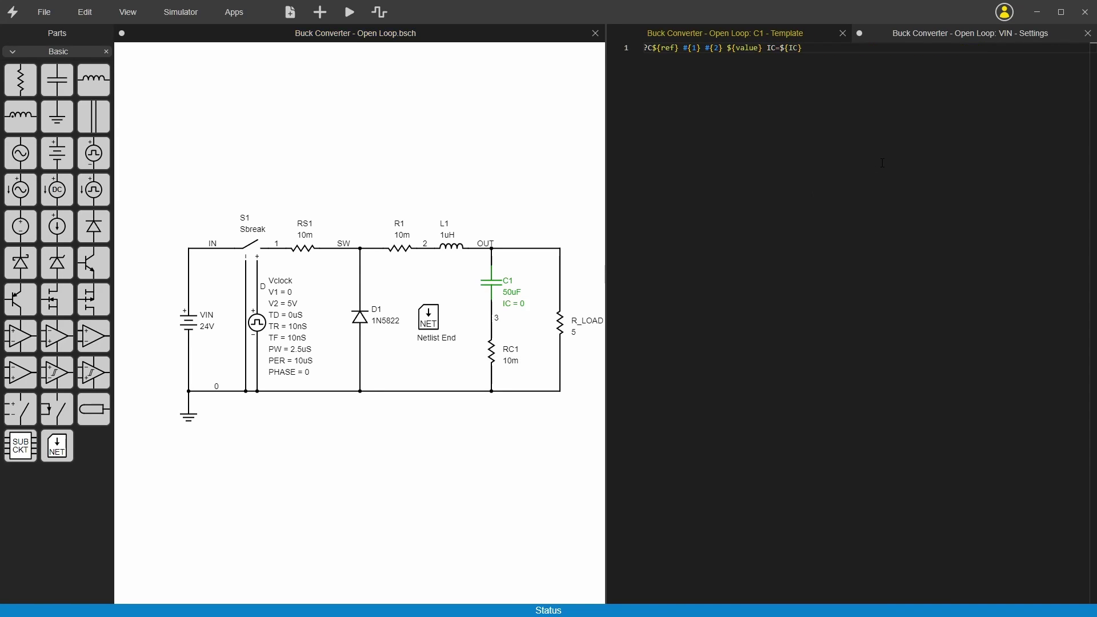
pyautogui.moveTo(804, 48); pyautogui.dragTo(763, 48)
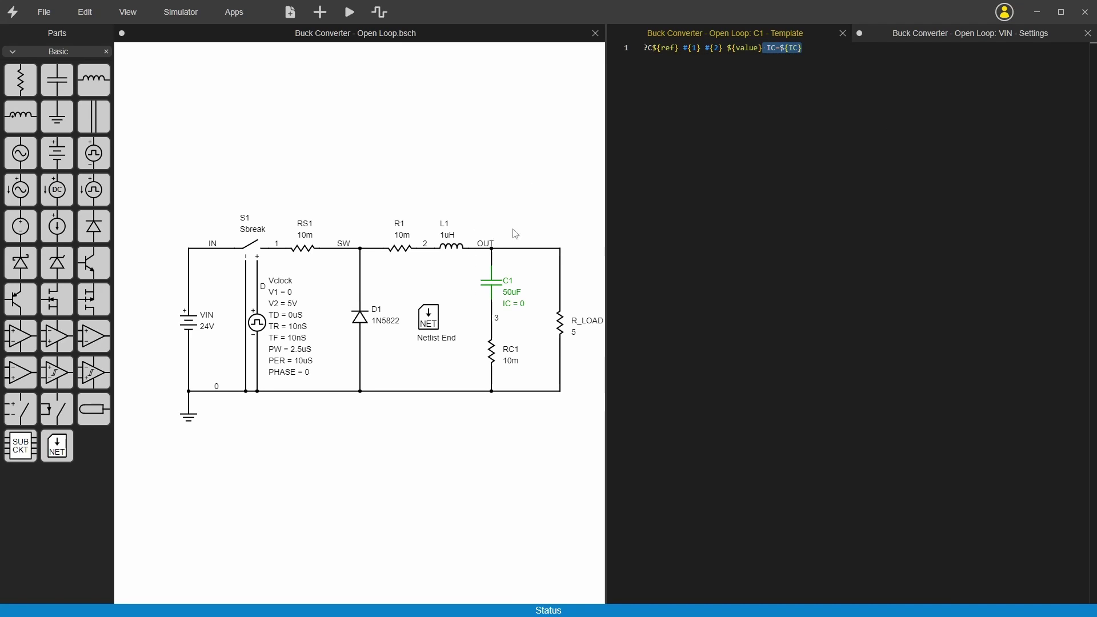
# Open C1's part settings showing ref C1, value 50uF and IC 0.
pyautogui.rightClick(497, 288)
pyautogui.click(519, 321)
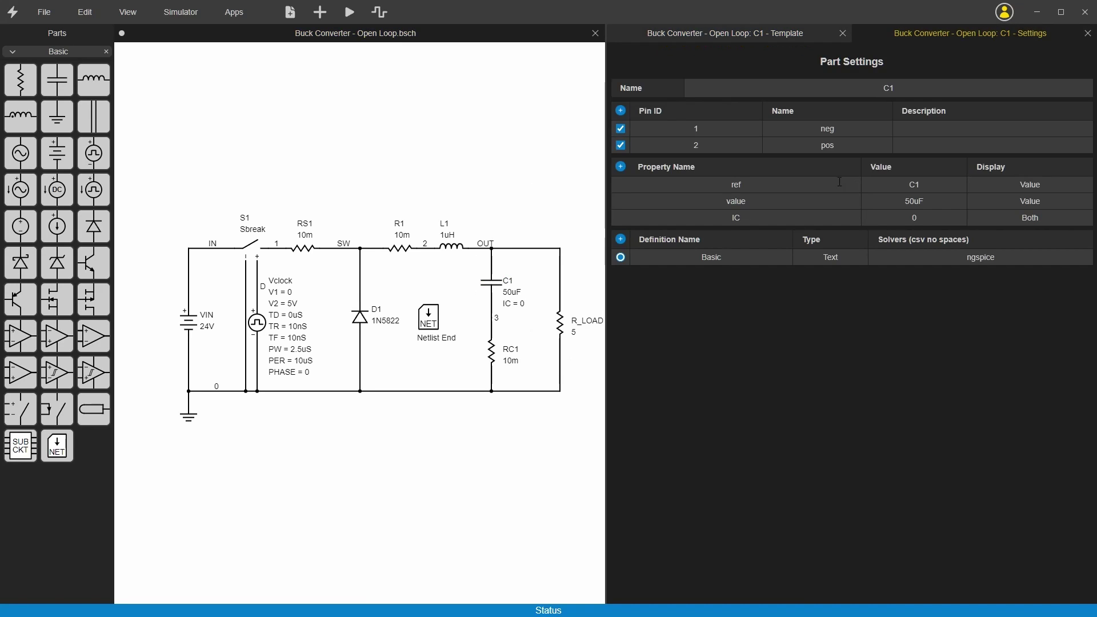
pyautogui.click(665, 218)
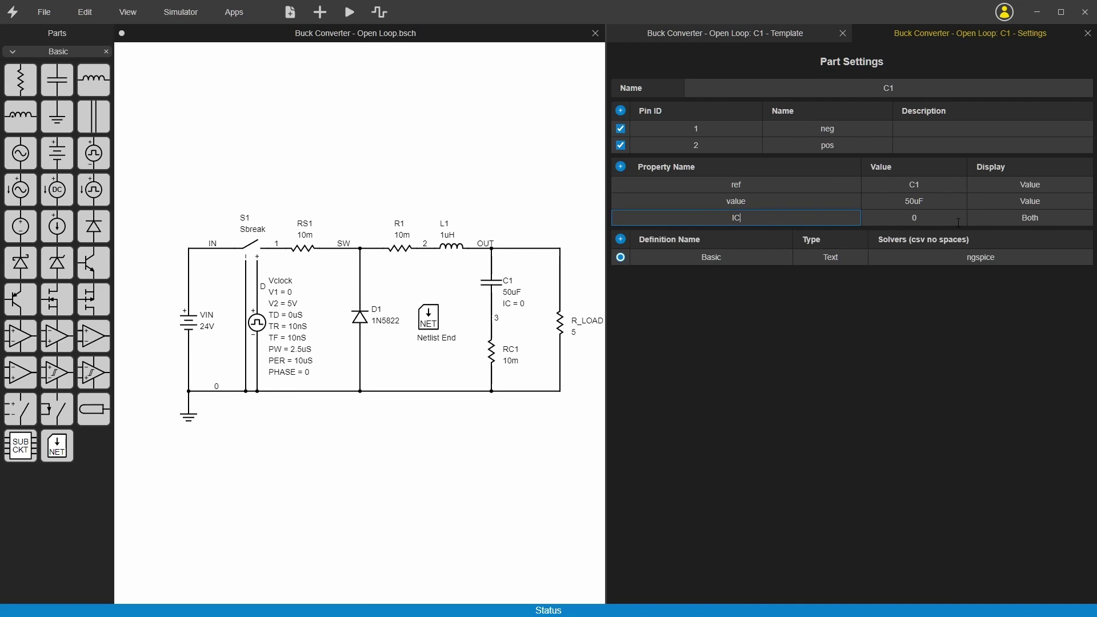
pyautogui.click(876, 217)
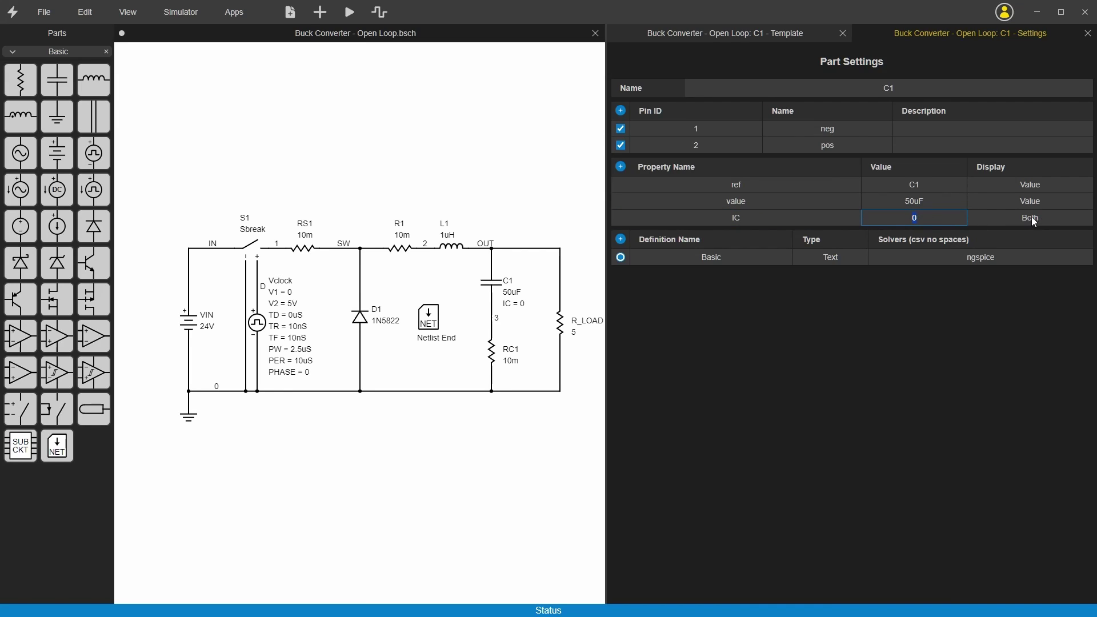
# Change C1's initial condition on the schematic to 1, then back to 0.
pyautogui.click(520, 309)
pyautogui.doubleClick(516, 308)
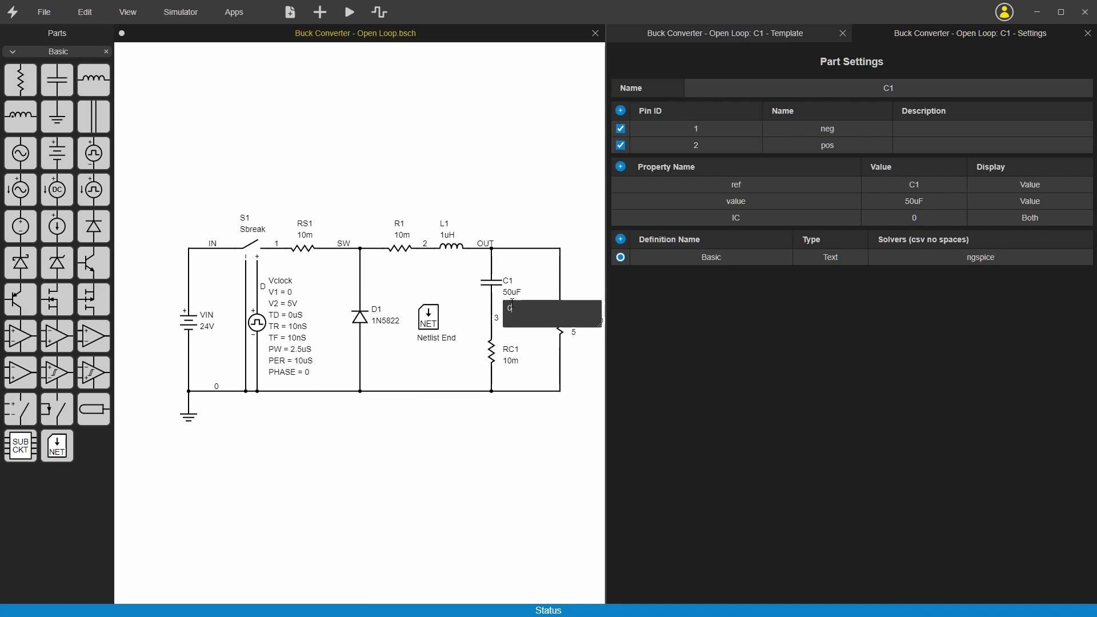
pyautogui.write('1')
pyautogui.press('Return')
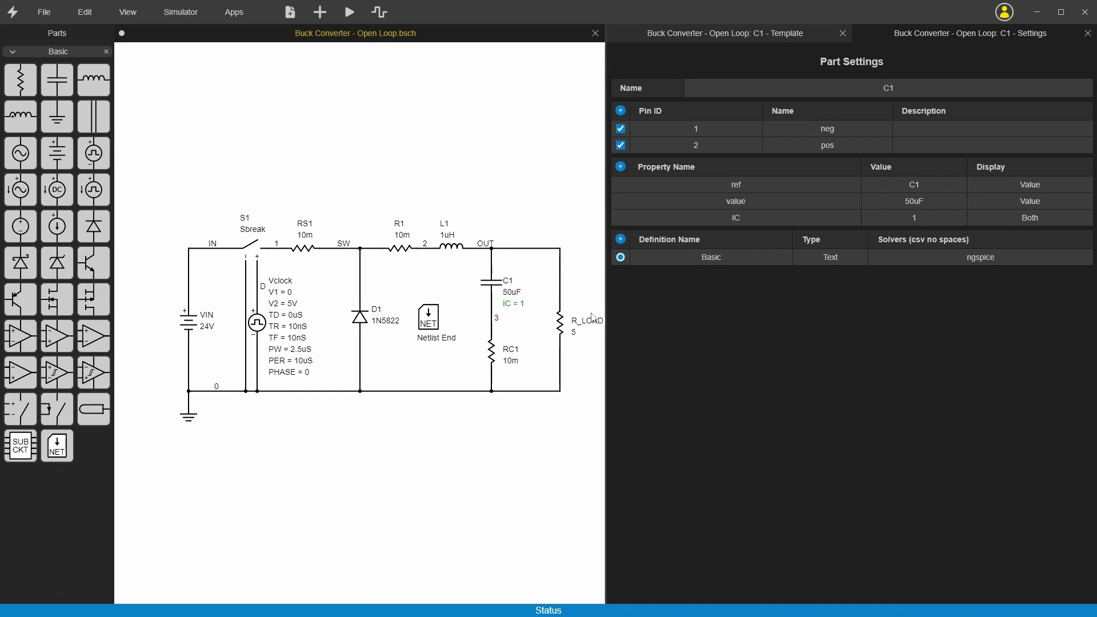
pyautogui.doubleClick(519, 309)
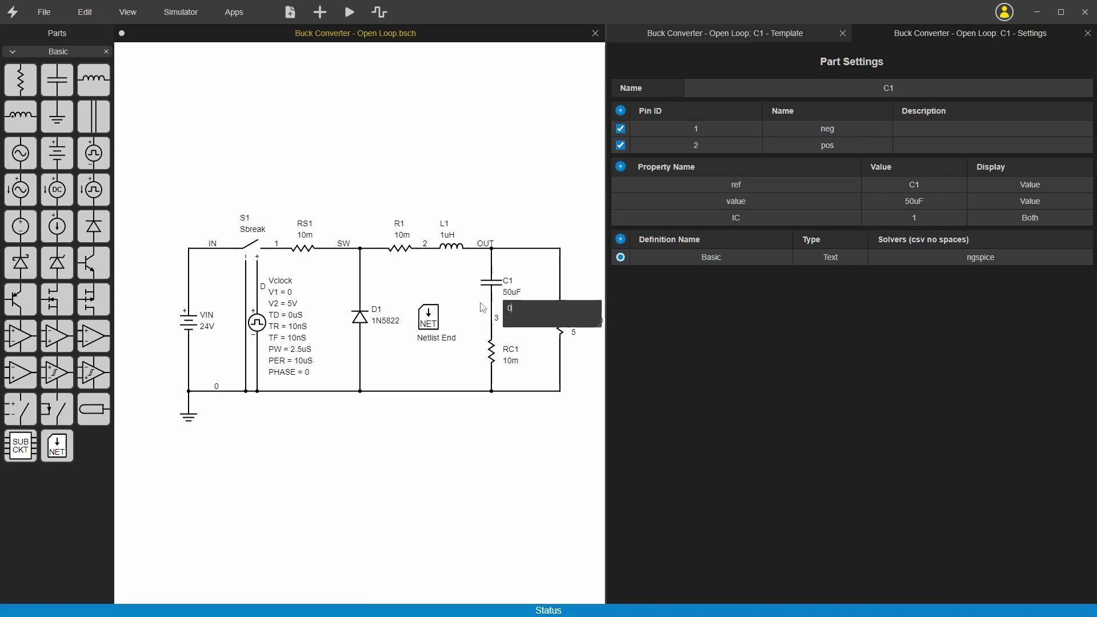
pyautogui.press('Return')
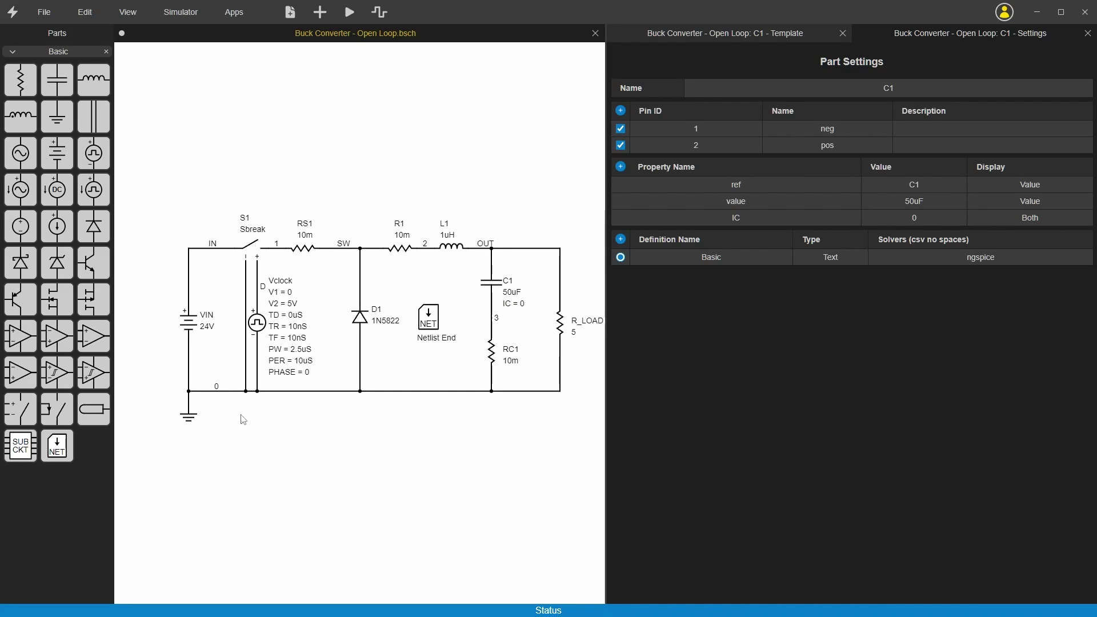
pyautogui.click(436, 317)
# Open the Netlist End template, scroll its commands, and select the 1N5822 model on line 8.
pyautogui.doubleClick(433, 326)
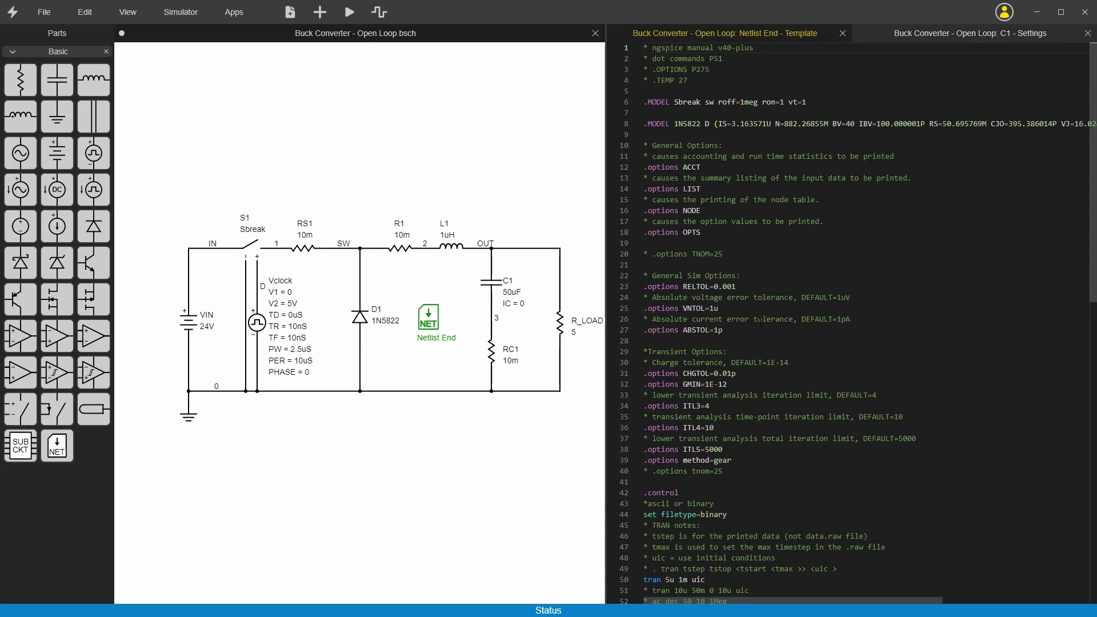
pyautogui.rightClick(426, 320)
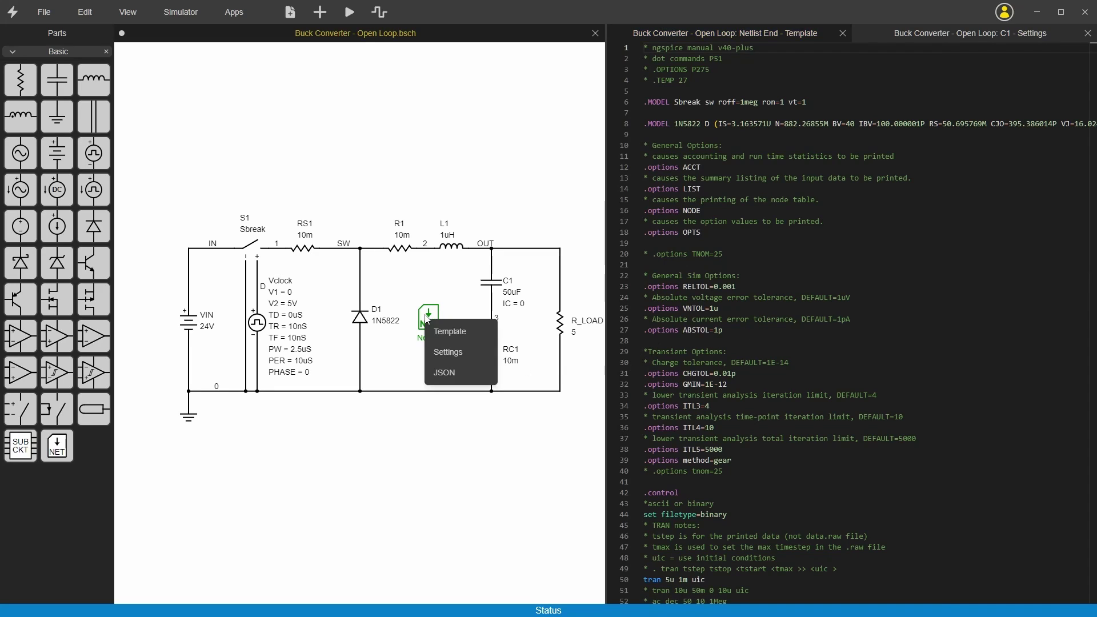
pyautogui.click(454, 331)
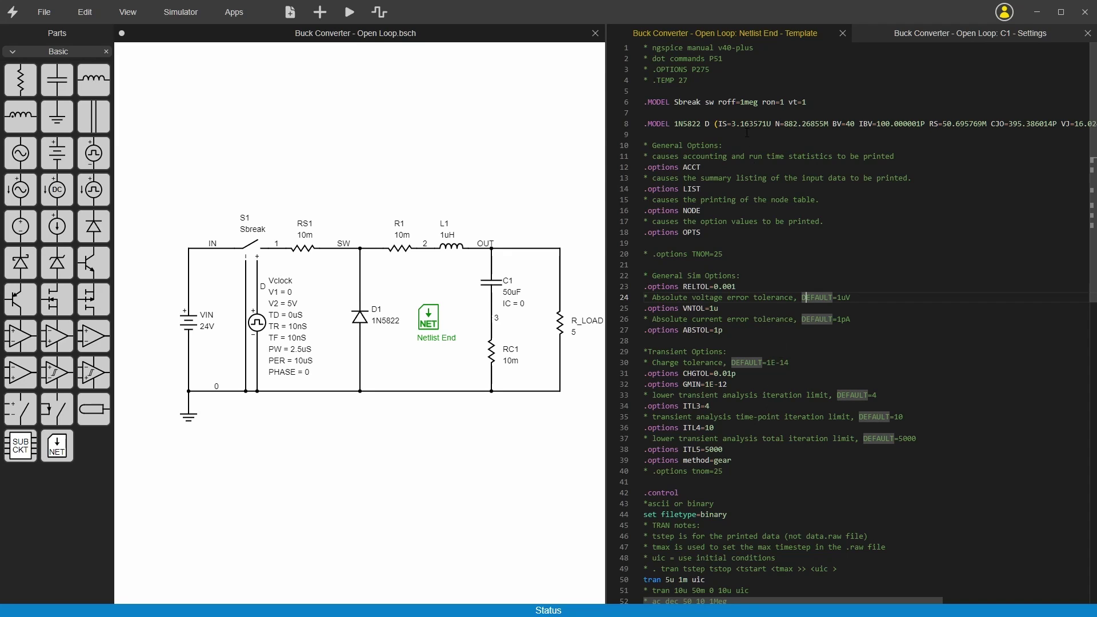
pyautogui.scroll(-4, 732, 420)
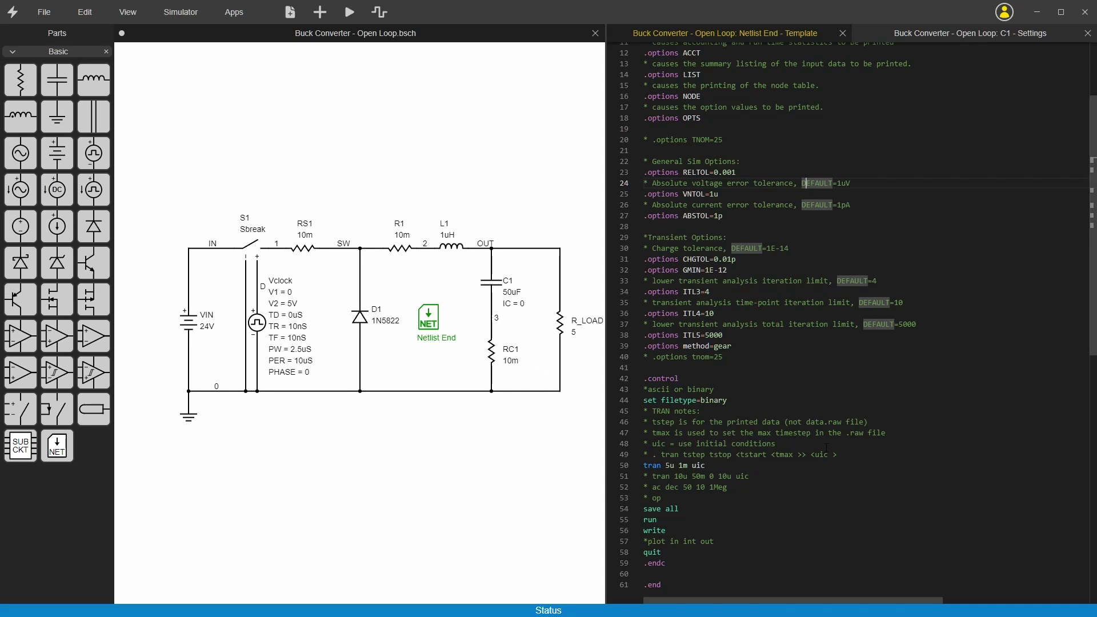
pyautogui.scroll(4, 695, 171)
pyautogui.doubleClick(688, 124)
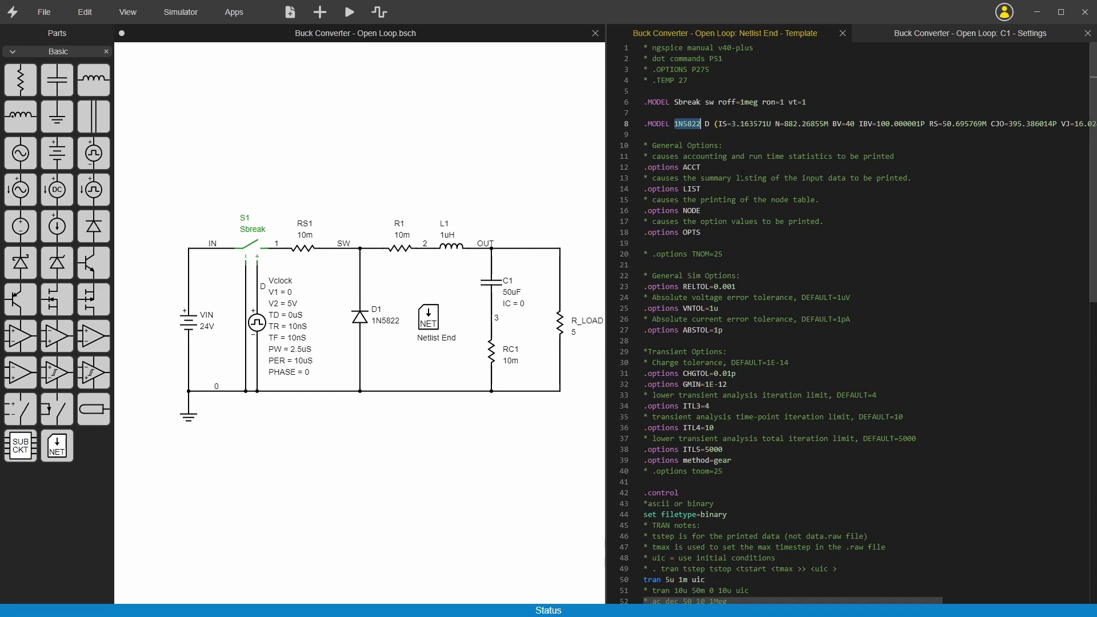
# Open diode D1's template and select its model placeholder.
pyautogui.click(393, 324)
pyautogui.rightClick(360, 318)
pyautogui.click(384, 337)
pyautogui.doubleClick(744, 48)
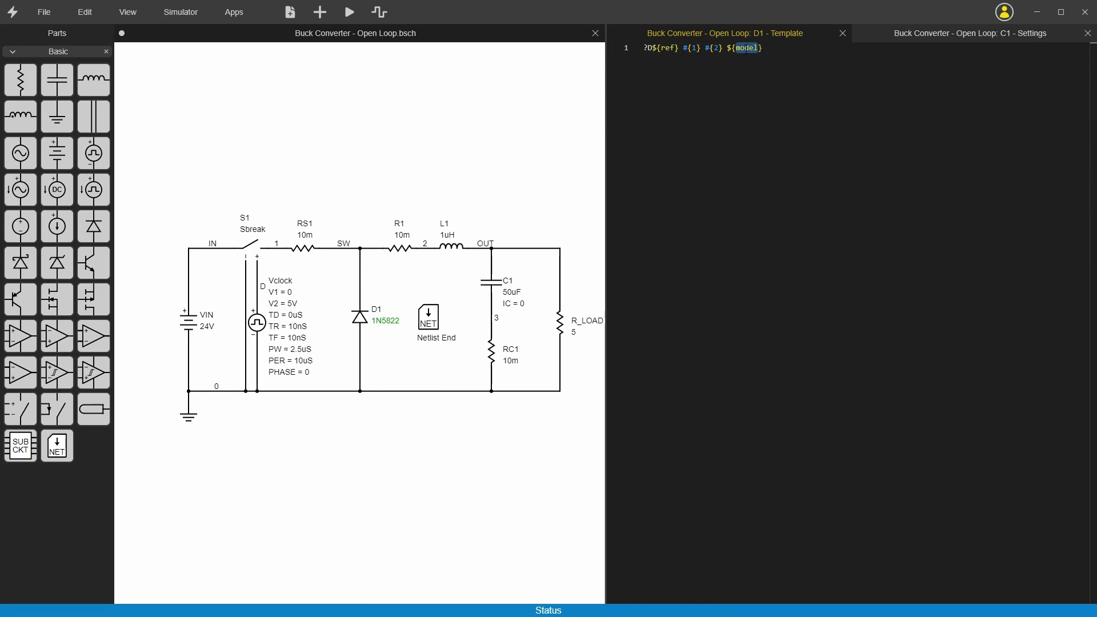
# Open D1's part settings showing model 1N5822, then reopen the Netlist End template.
pyautogui.rightClick(360, 318)
pyautogui.click(370, 359)
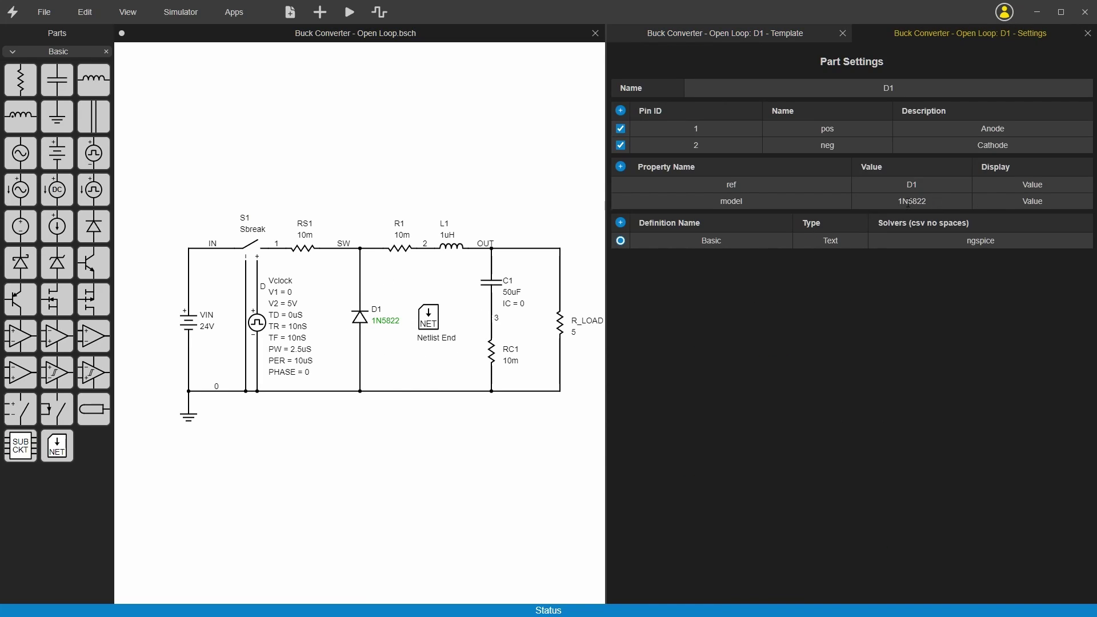
pyautogui.doubleClick(872, 199)
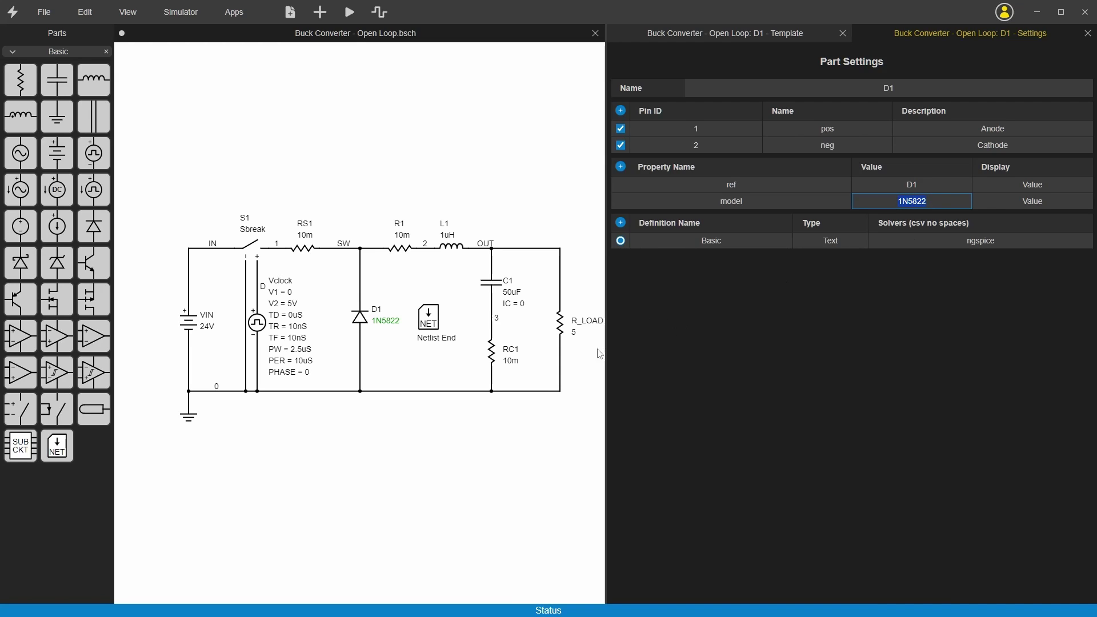
pyautogui.rightClick(426, 329)
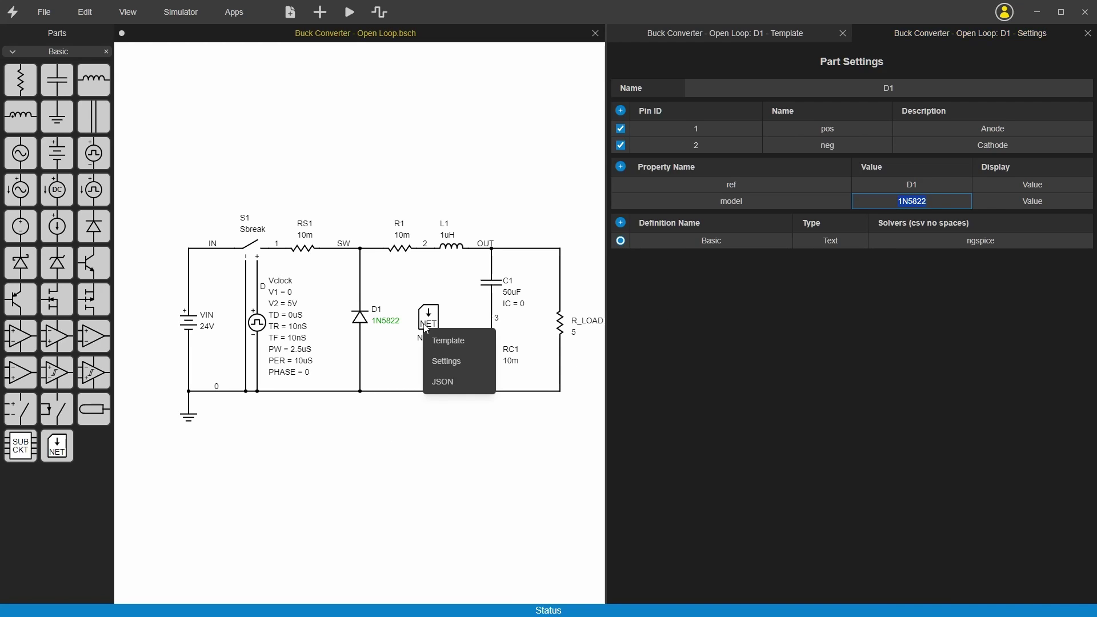
pyautogui.click(448, 341)
pyautogui.doubleClick(685, 123)
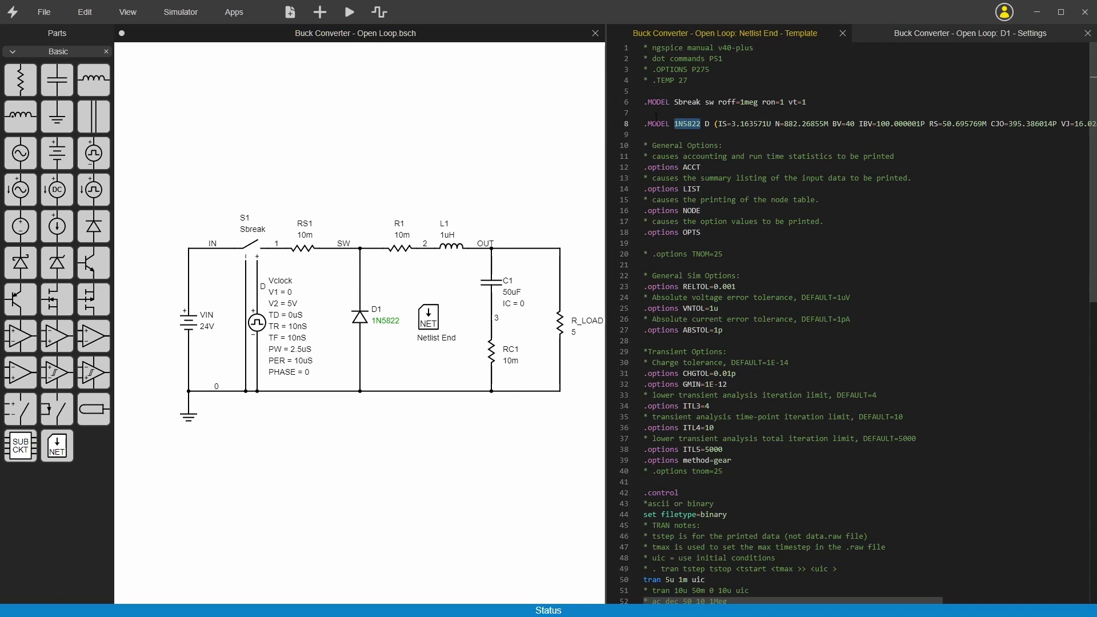
pyautogui.moveTo(662, 167); pyautogui.dragTo(701, 471)
pyautogui.scroll(-2, 767, 467)
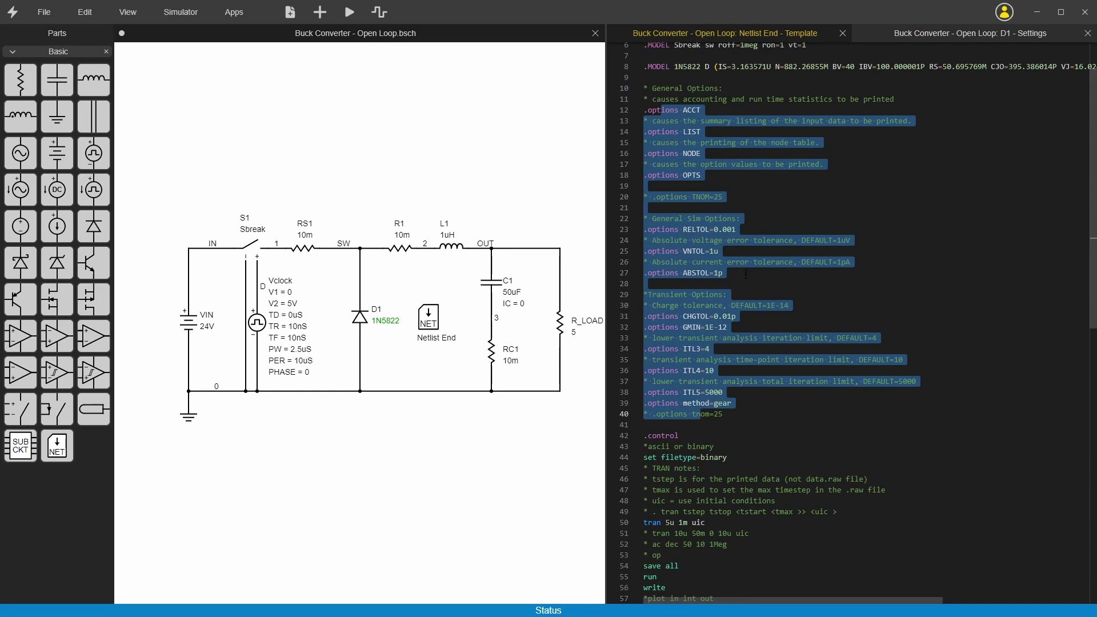
pyautogui.click(746, 240)
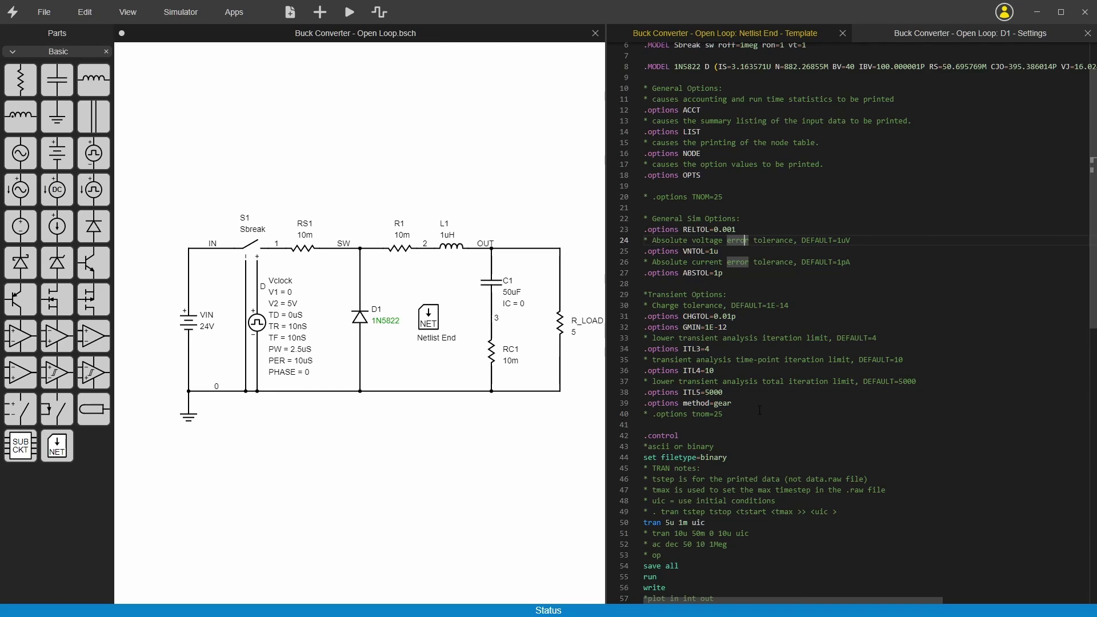
pyautogui.scroll(-3, 760, 410)
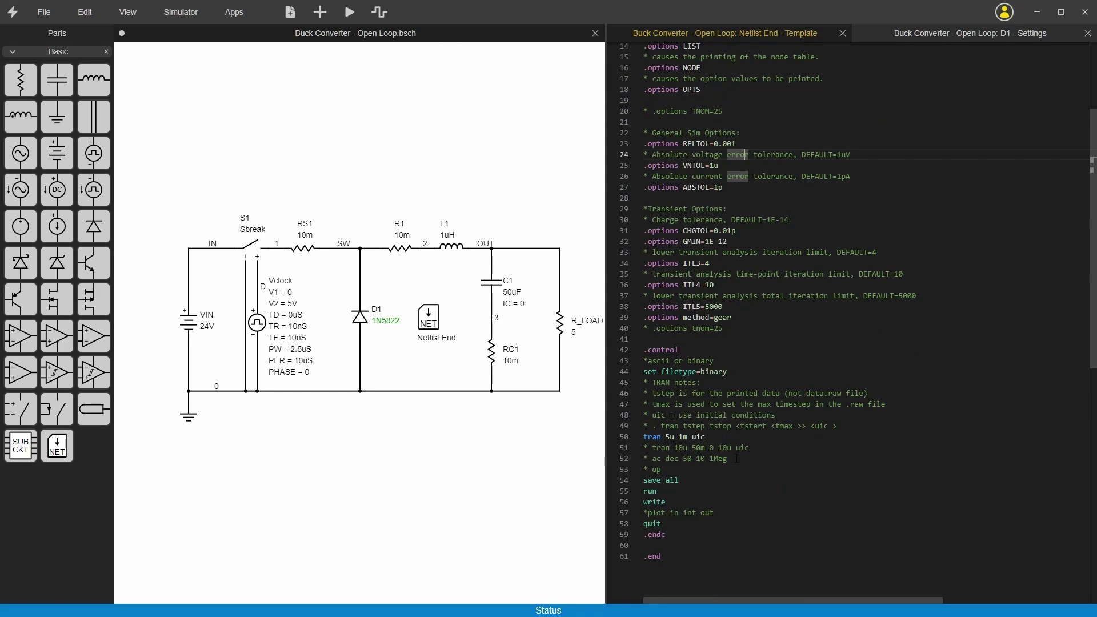
pyautogui.scroll(-2, 737, 459)
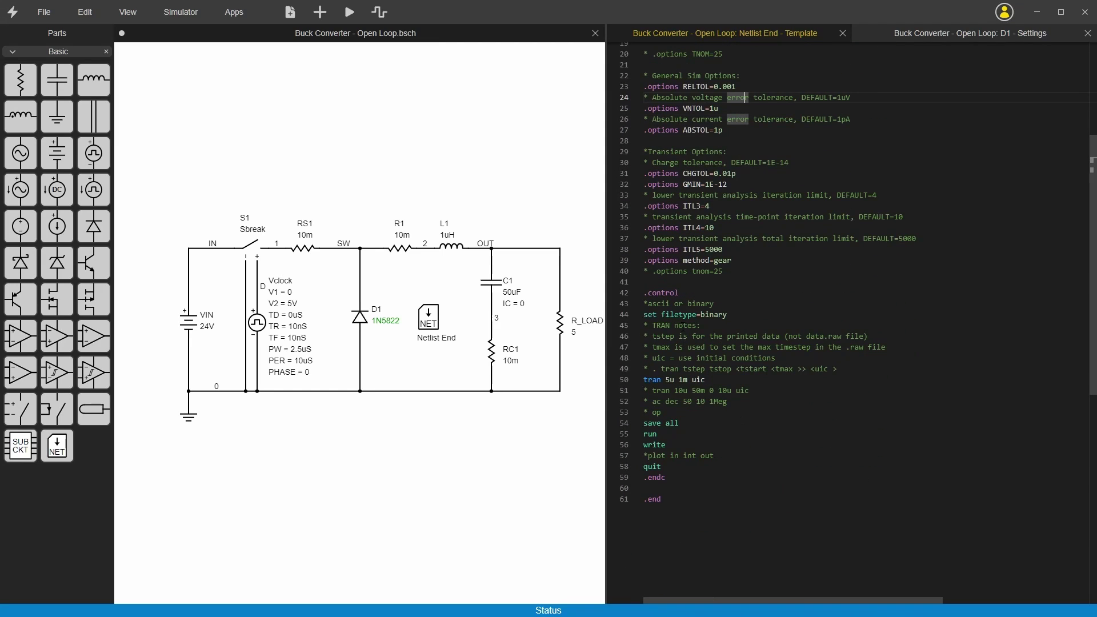
pyautogui.scroll(-2, 743, 286)
pyautogui.moveTo(643, 246); pyautogui.dragTo(726, 258)
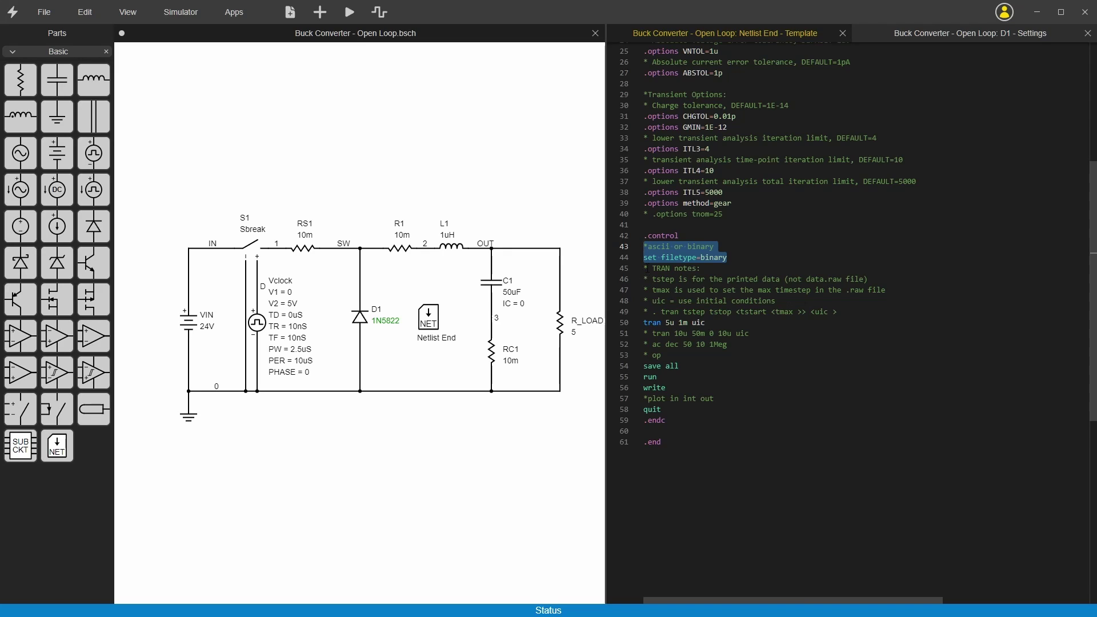
pyautogui.click(652, 271)
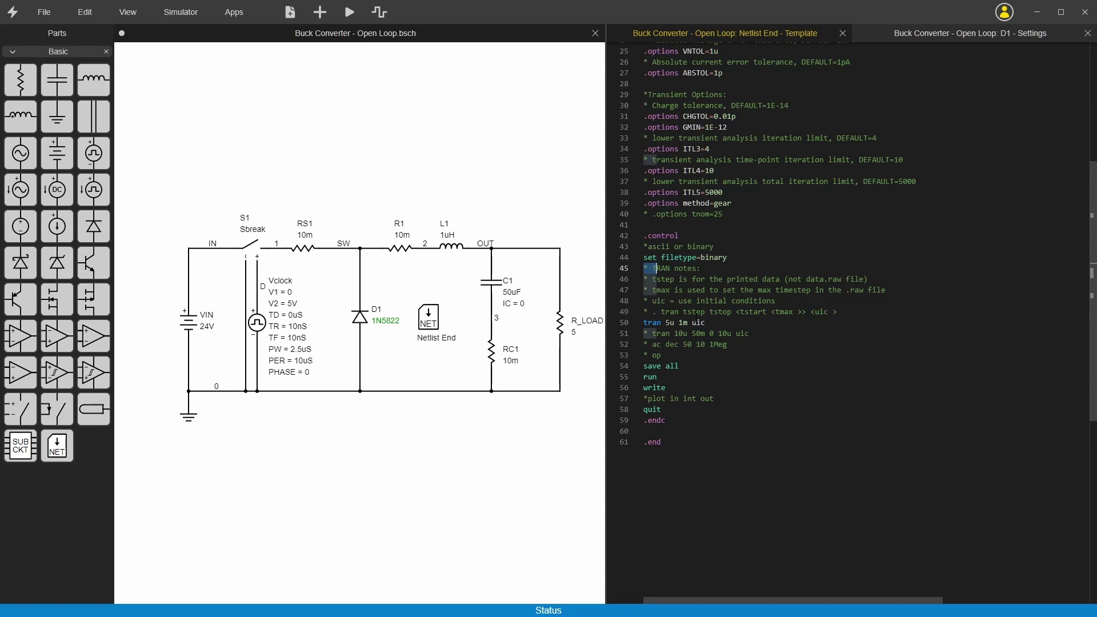
pyautogui.doubleClick(698, 323)
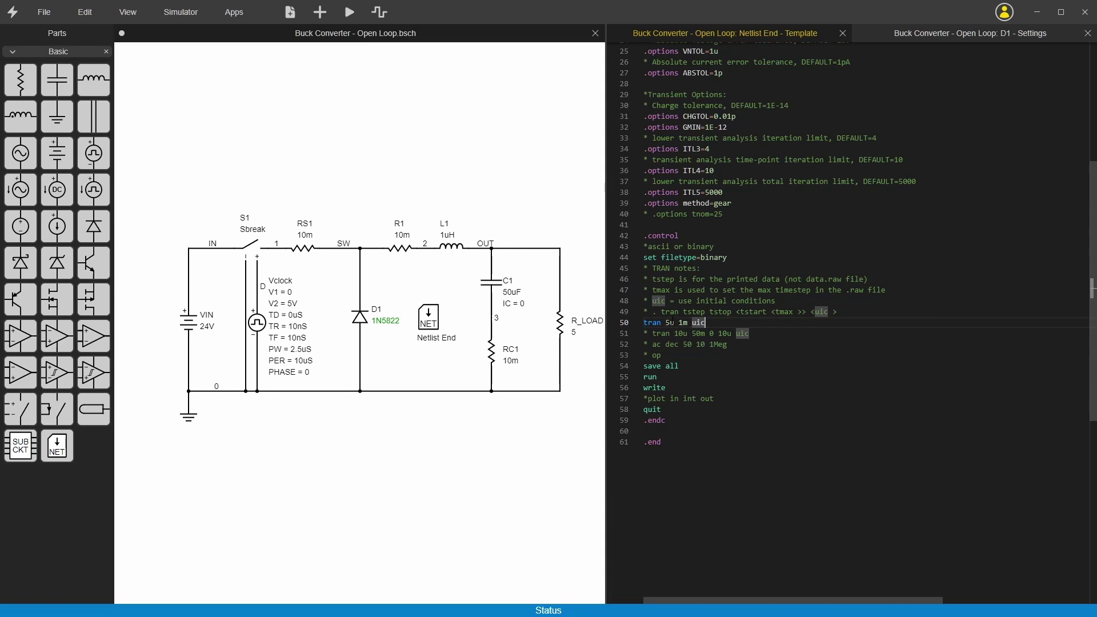
pyautogui.doubleClick(696, 290)
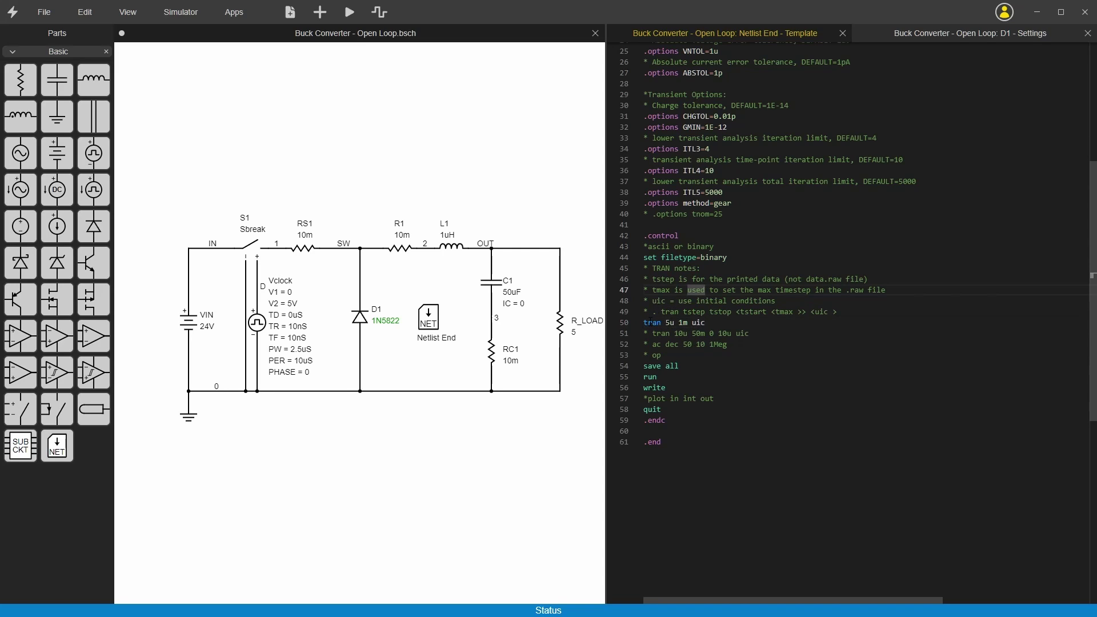
pyautogui.tripleClick(670, 323)
pyautogui.doubleClick(669, 323)
pyautogui.doubleClick(683, 323)
pyautogui.moveTo(662, 313); pyautogui.dragTo(848, 310)
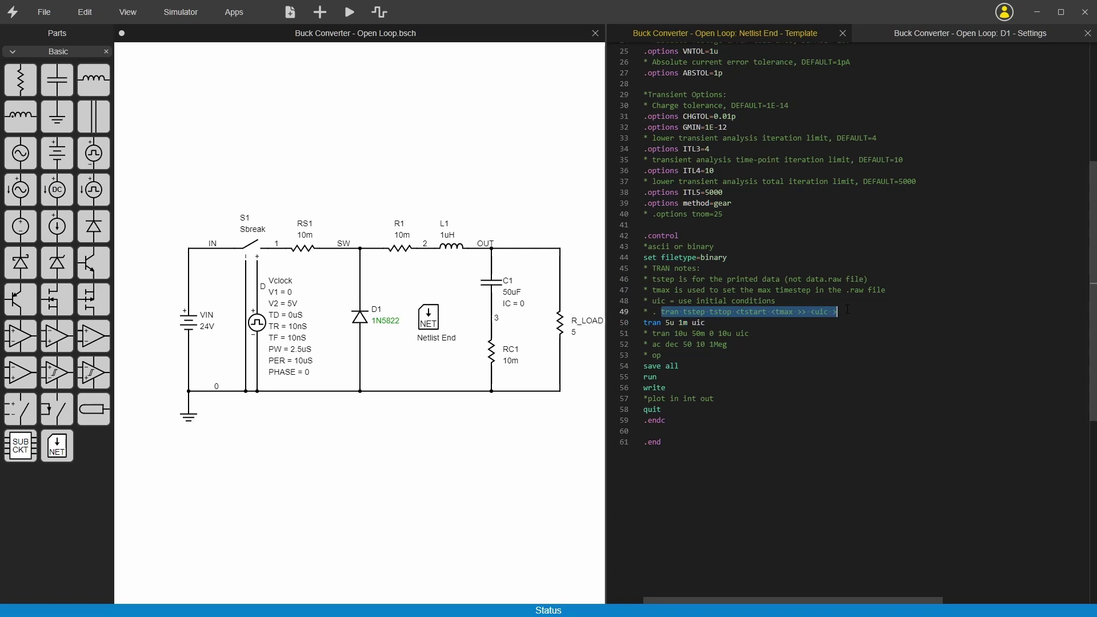
pyautogui.doubleClick(699, 323)
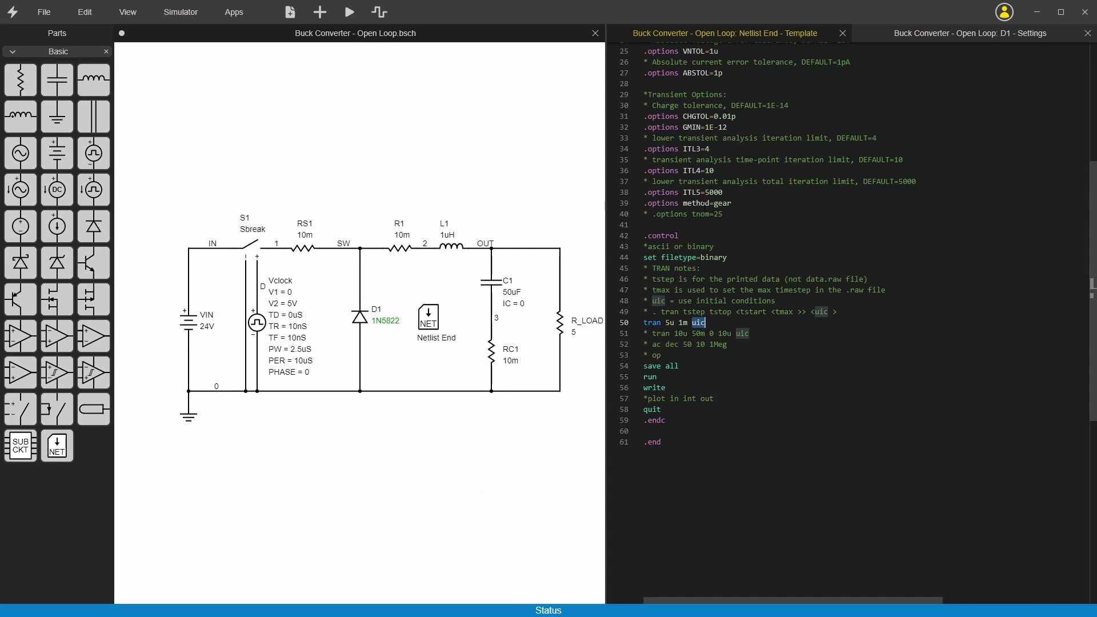
pyautogui.tripleClick(727, 334)
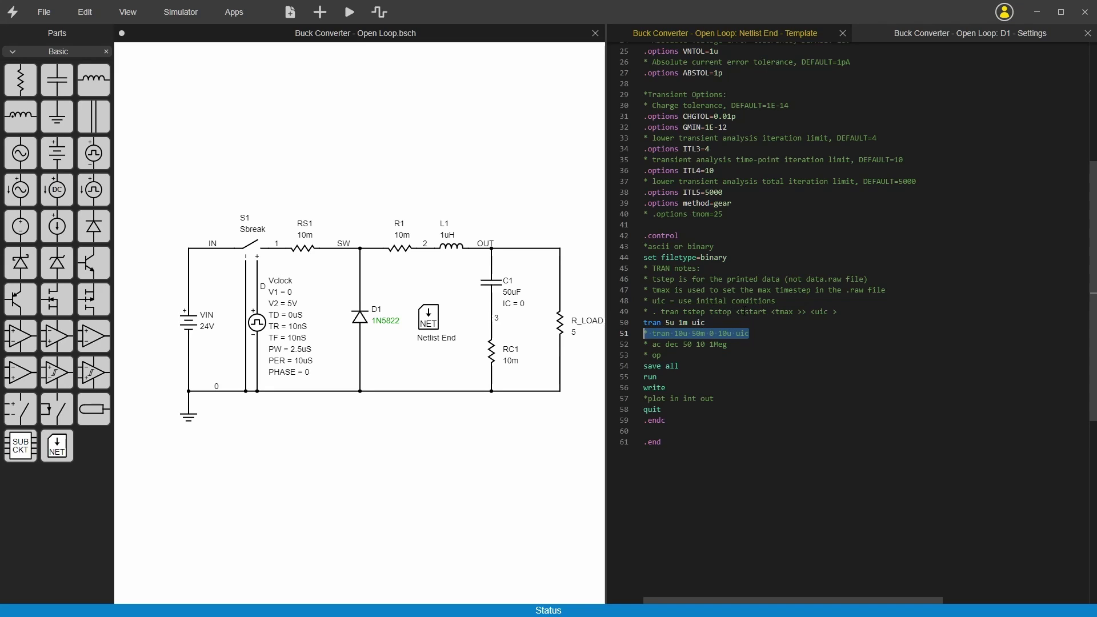
pyautogui.moveTo(737, 312); pyautogui.dragTo(807, 312)
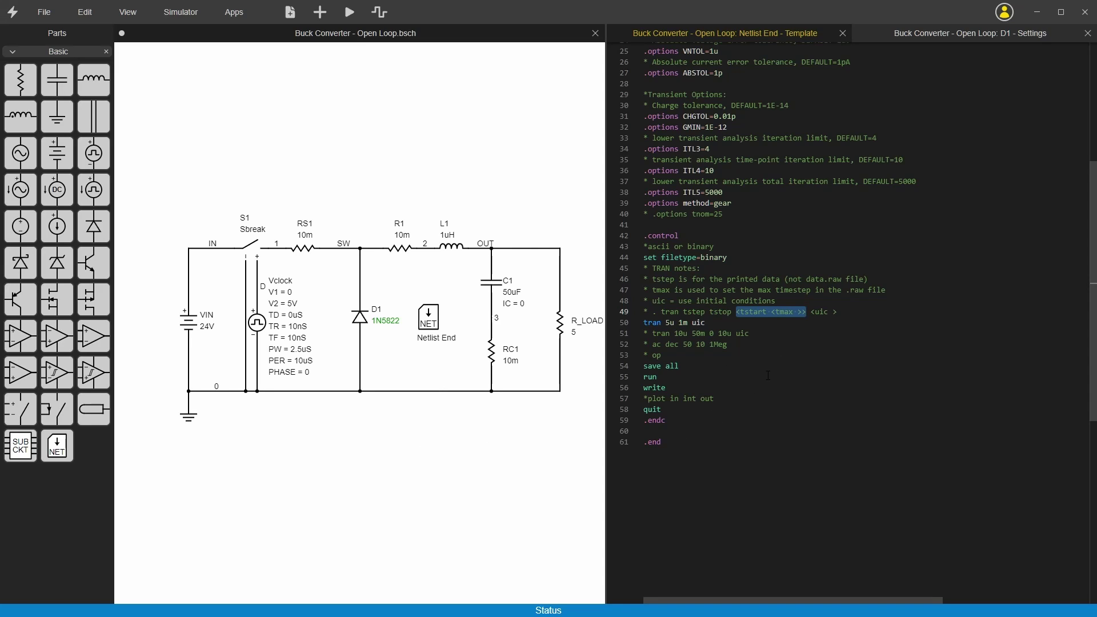
pyautogui.moveTo(651, 344)
pyautogui.mouseDown()
pyautogui.moveTo(722, 344)
pyautogui.moveTo(639, 355)
pyautogui.mouseUp()
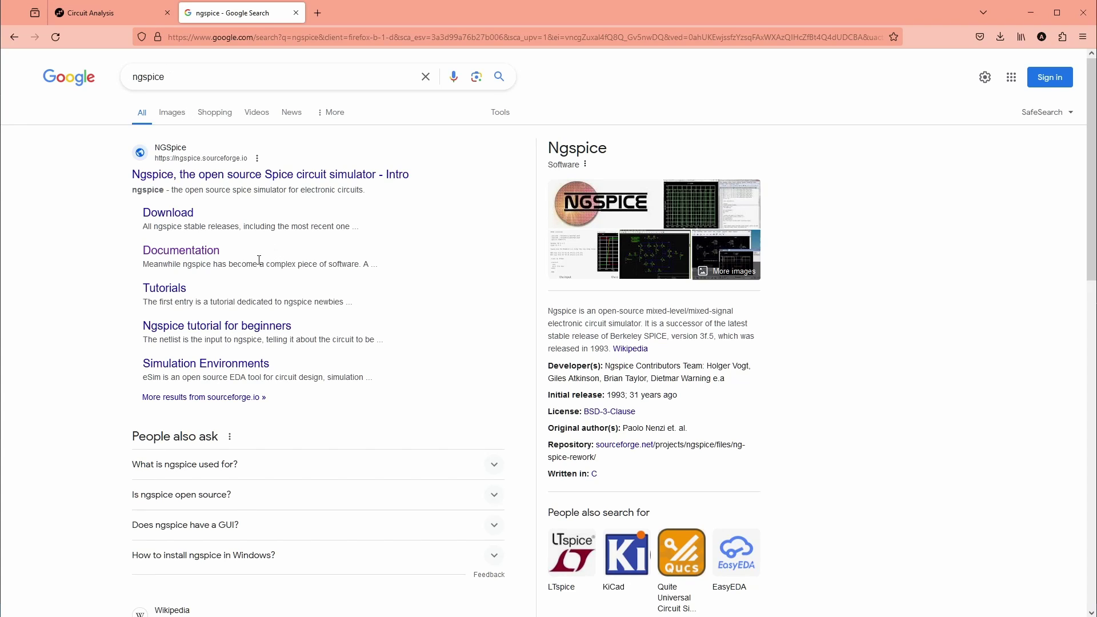
# Go from the search result to the ngspice home page and its Documentation page.
pyautogui.click(197, 184)
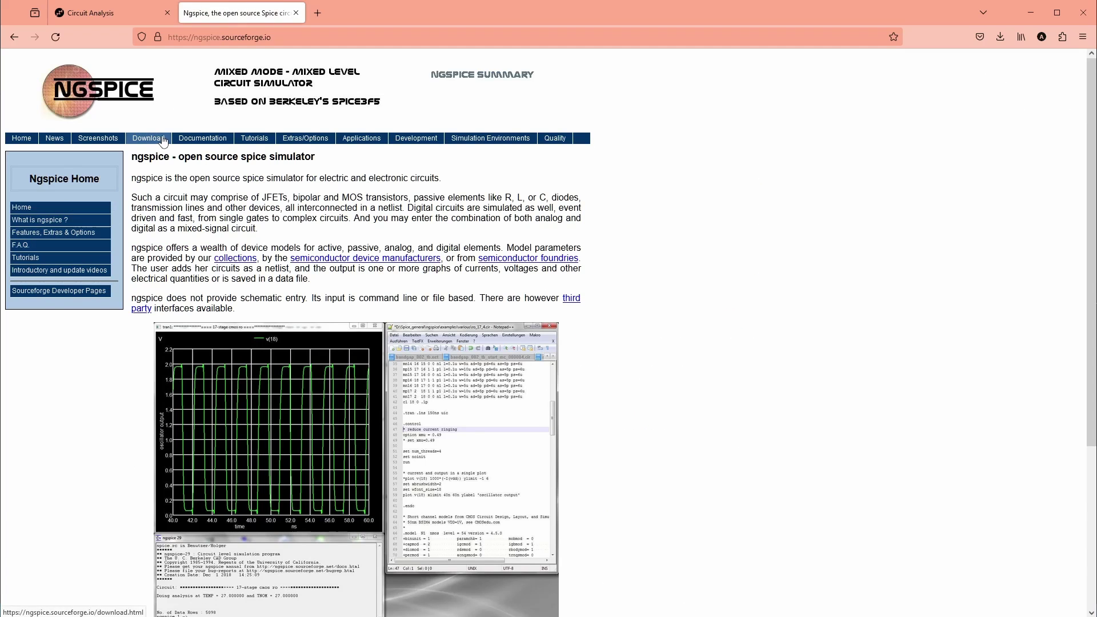
pyautogui.click(191, 140)
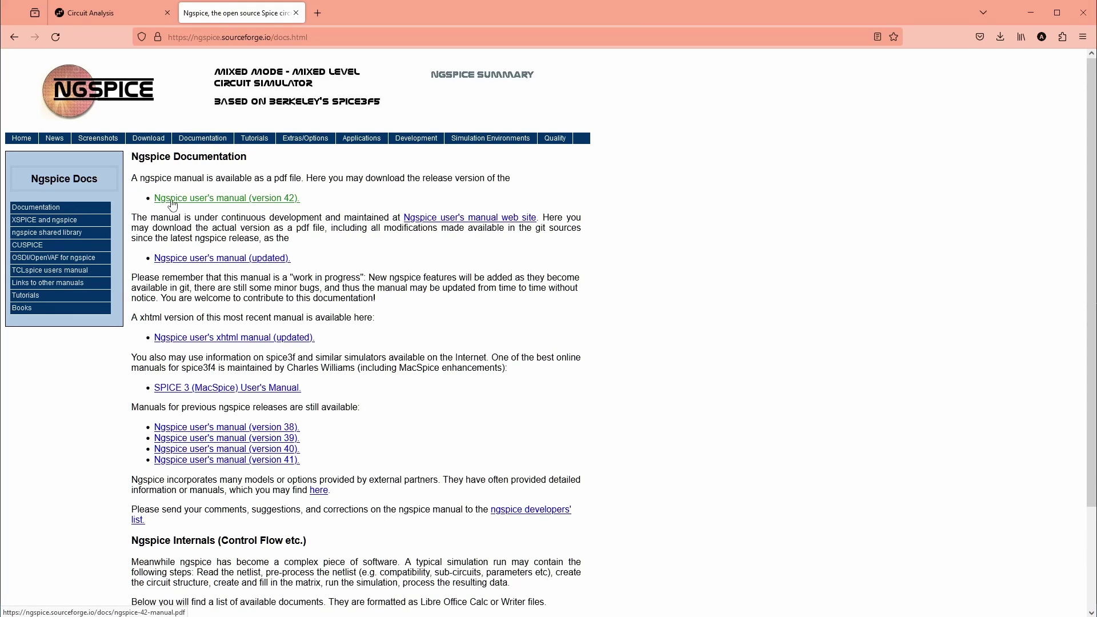
# Open the ngspice user's manual version 42 PDF, search for .tran, and scroll the contents.
pyautogui.click(228, 199)
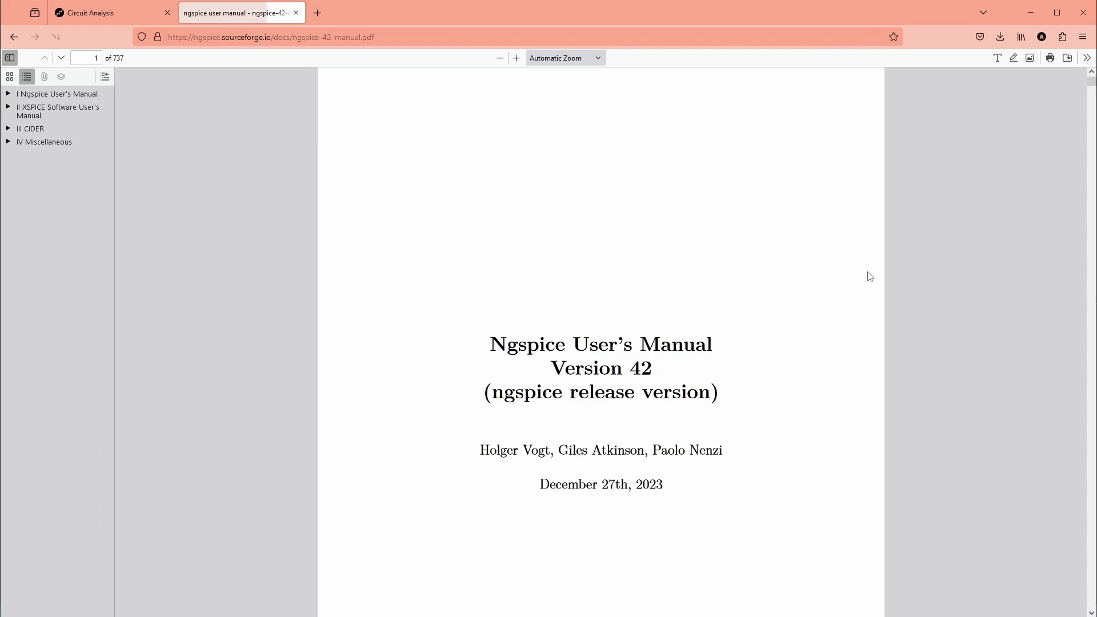
pyautogui.hotkey('ctrl', 'f')
pyautogui.scroll(-20, 459, 268)
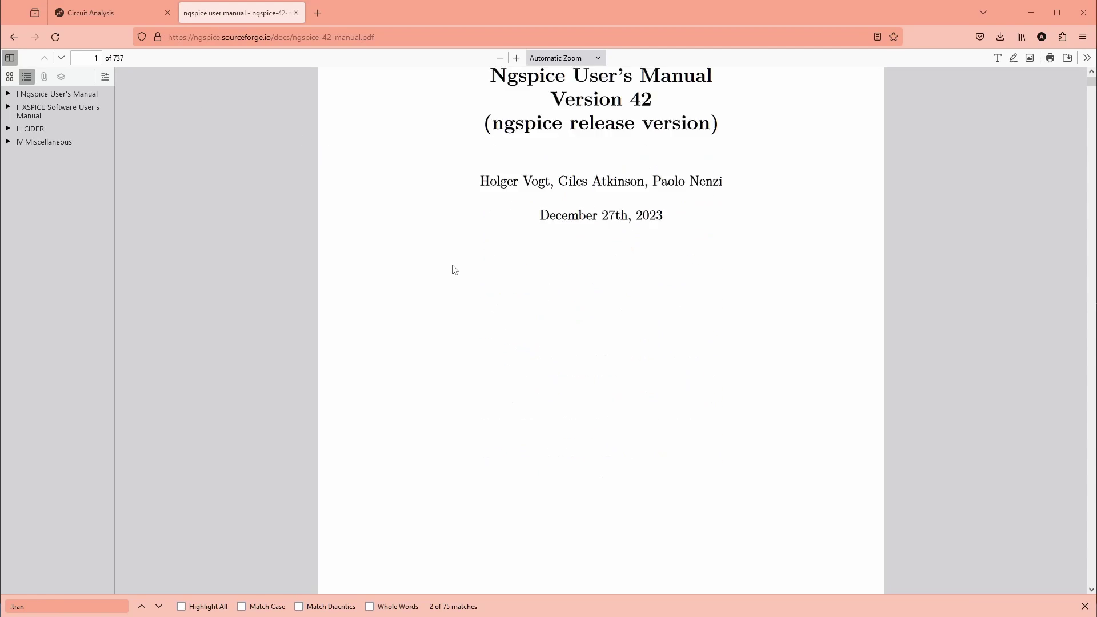
pyautogui.scroll(-15, 455, 271)
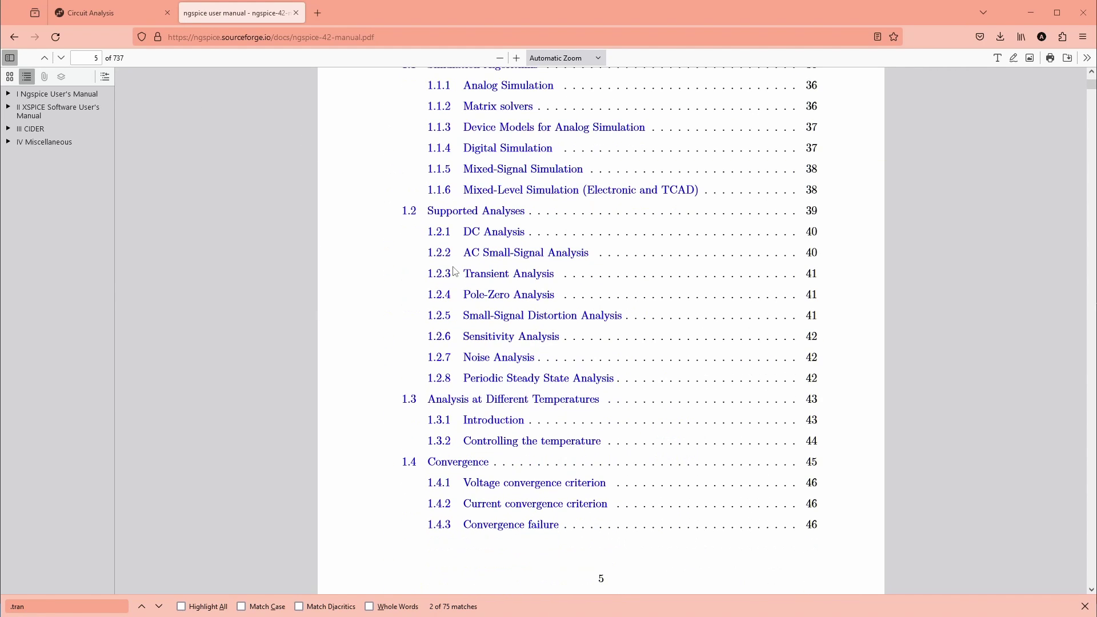
pyautogui.scroll(-10, 455, 271)
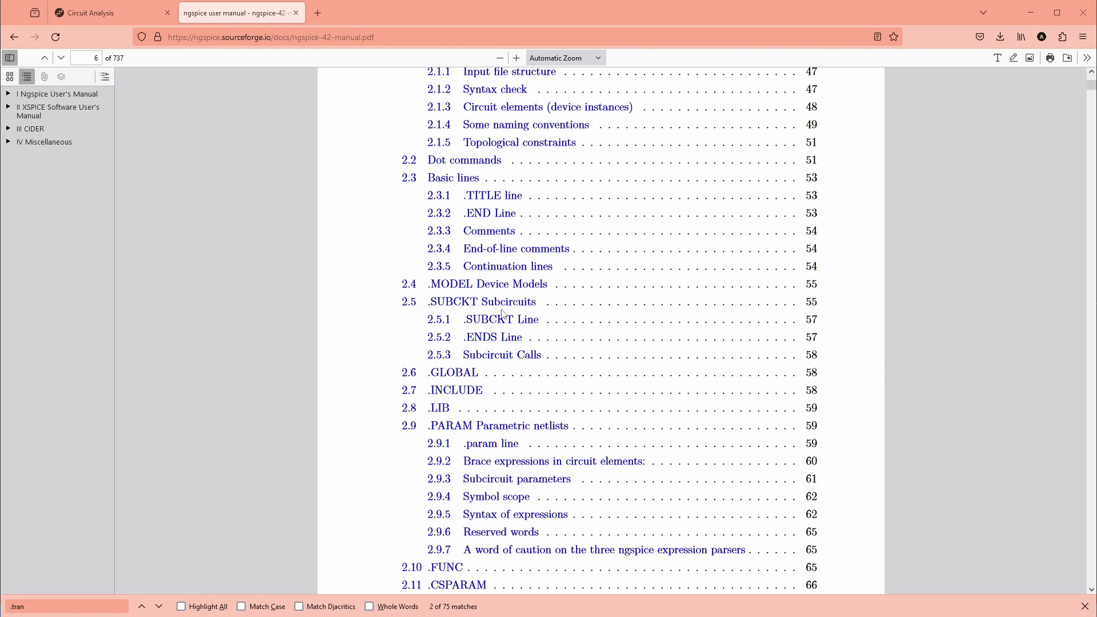
pyautogui.scroll(-15, 475, 294)
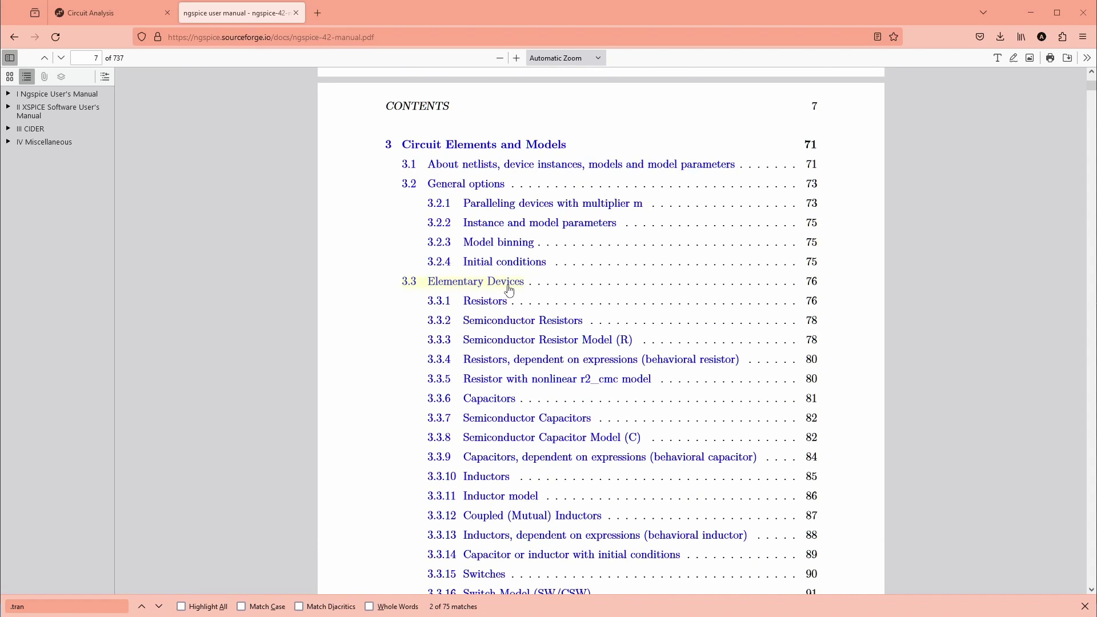
# Jump to section 3.3.1 Resistors and highlight the general form's node and value fields.
pyautogui.click(489, 308)
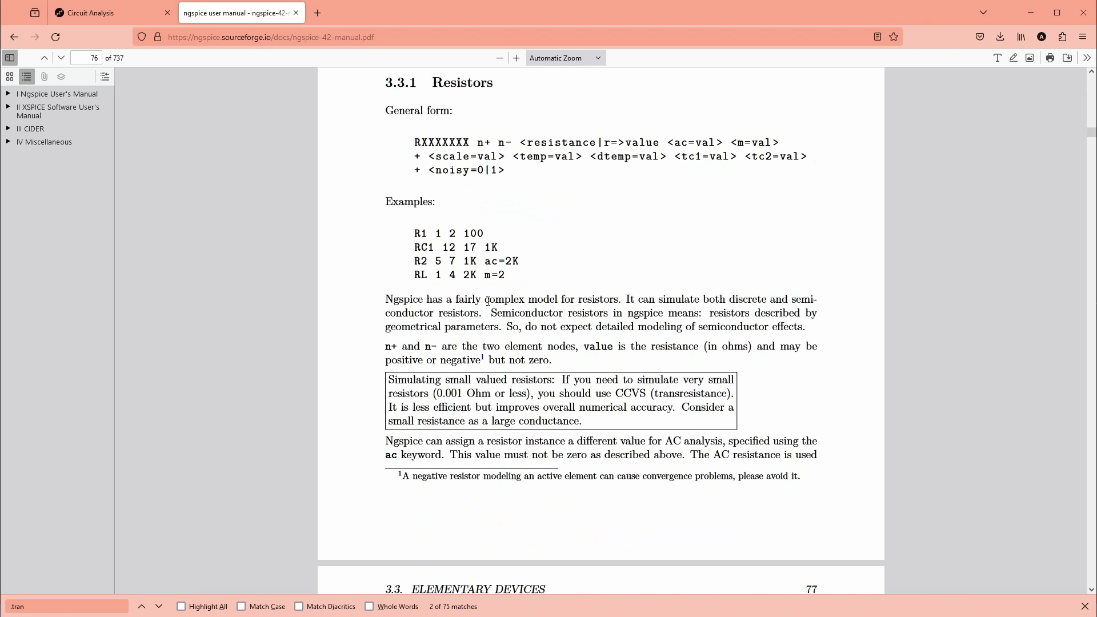
pyautogui.moveTo(413, 146); pyautogui.dragTo(510, 171)
pyautogui.click(510, 171)
pyautogui.moveTo(430, 83); pyautogui.dragTo(607, 147)
pyautogui.click(425, 143)
pyautogui.click(480, 143)
pyautogui.click(526, 142)
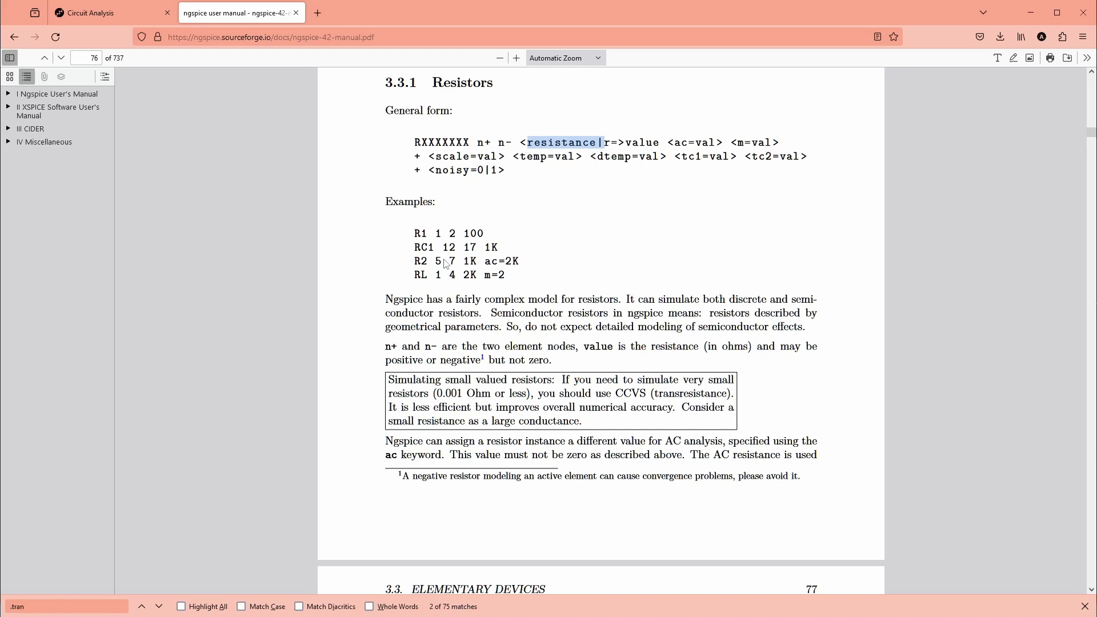
# Highlight R1 and its 100 ohm value in the example, then minimise Firefox.
pyautogui.doubleClick(421, 234)
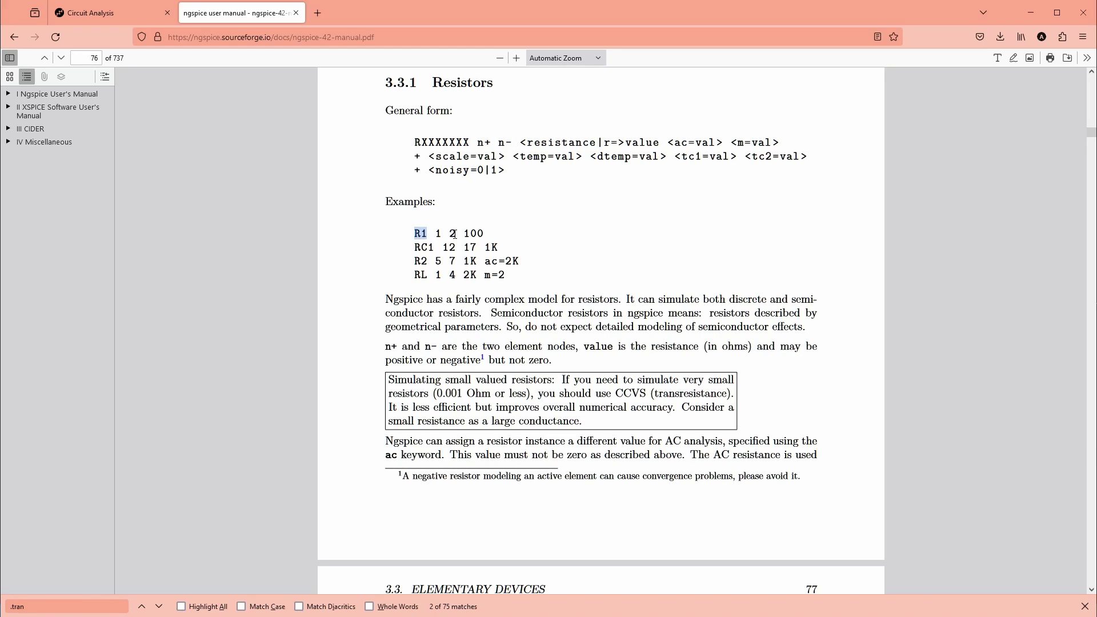
pyautogui.moveTo(465, 233); pyautogui.dragTo(482, 233)
pyautogui.click(1035, 18)
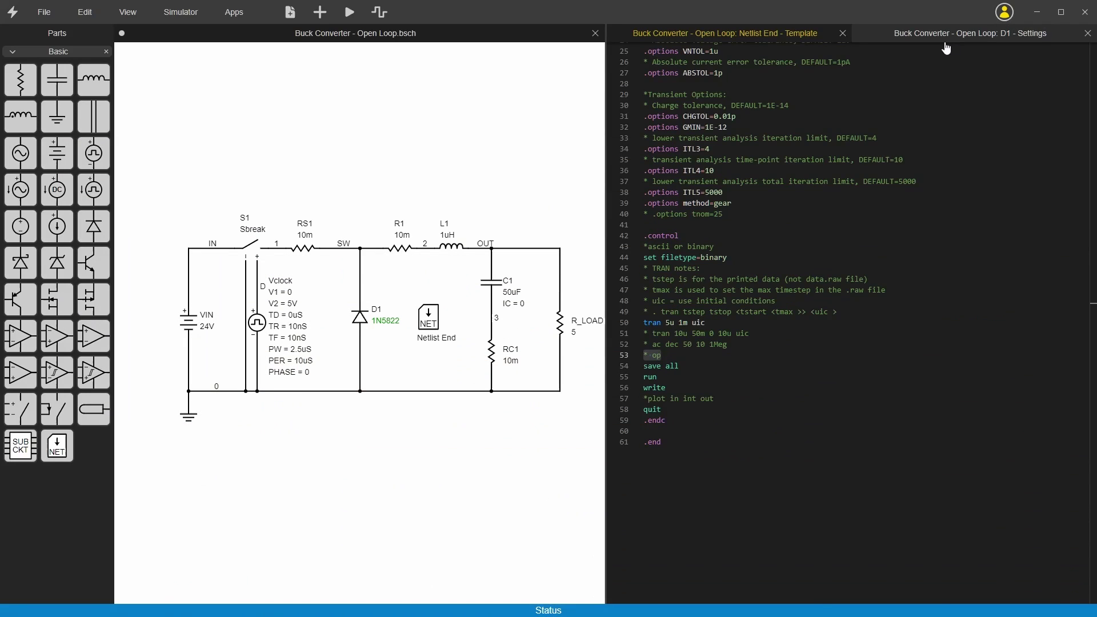
# Close the D1 - Settings and Netlist End - Template tabs, then select diode D1.
pyautogui.click(1088, 33)
pyautogui.click(1088, 33)
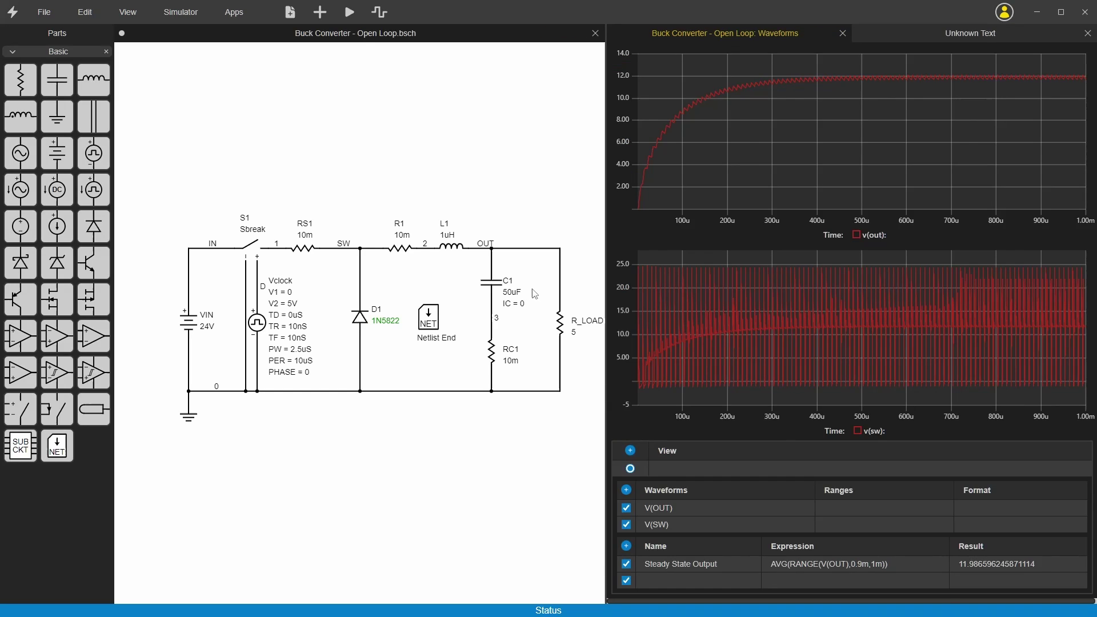
pyautogui.click(361, 318)
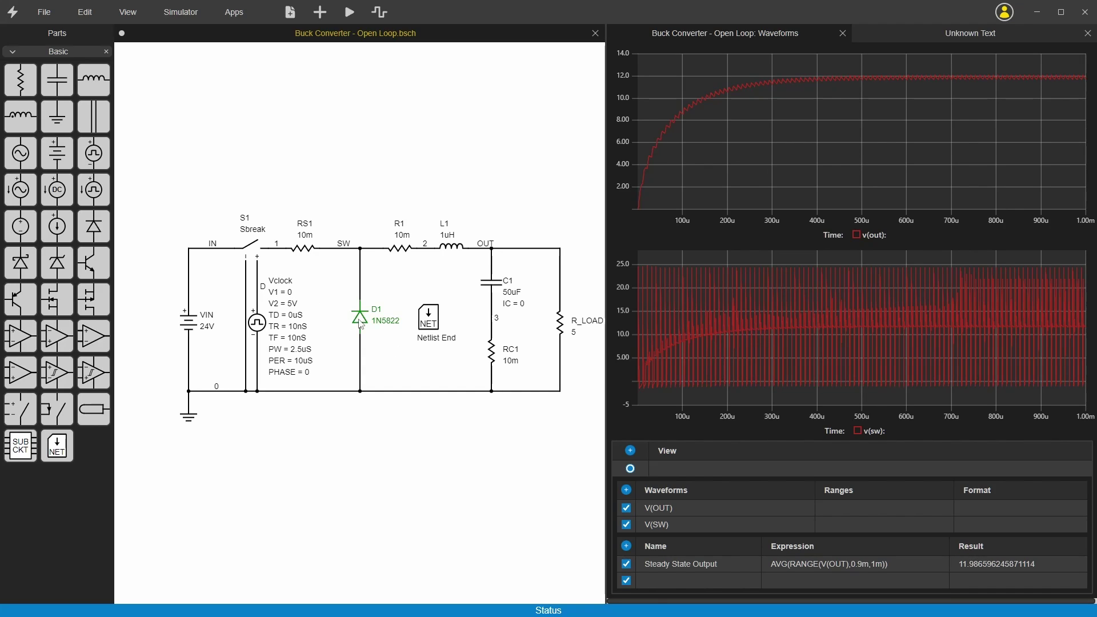
# Reopen the Netlist End template listing the Sbreak and 1N5822 models and tran 5u 1m uic.
pyautogui.doubleClick(429, 322)
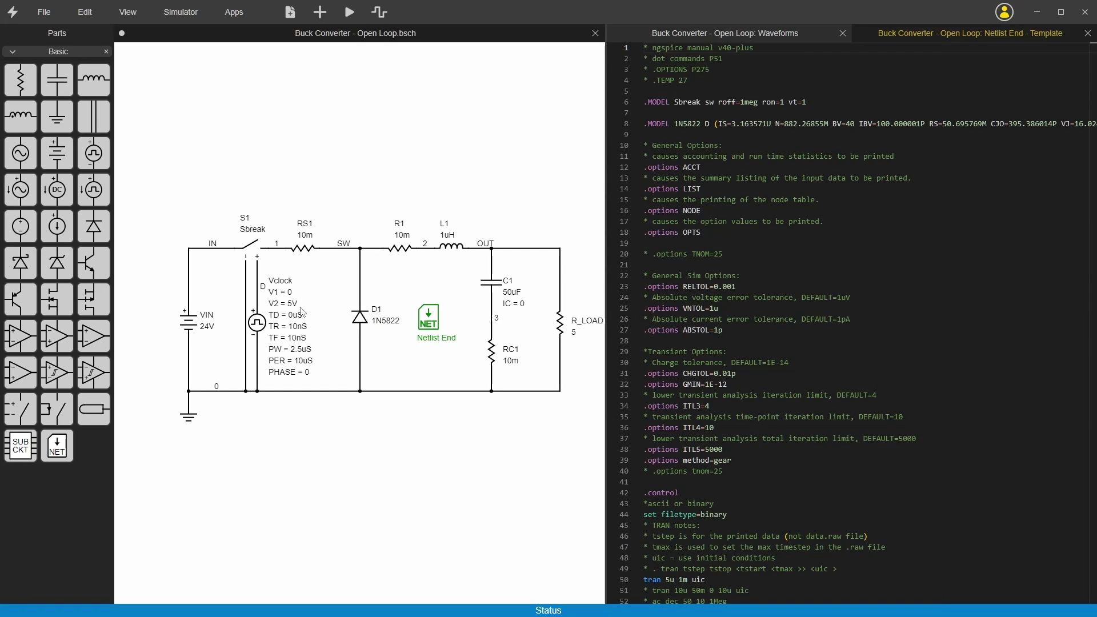